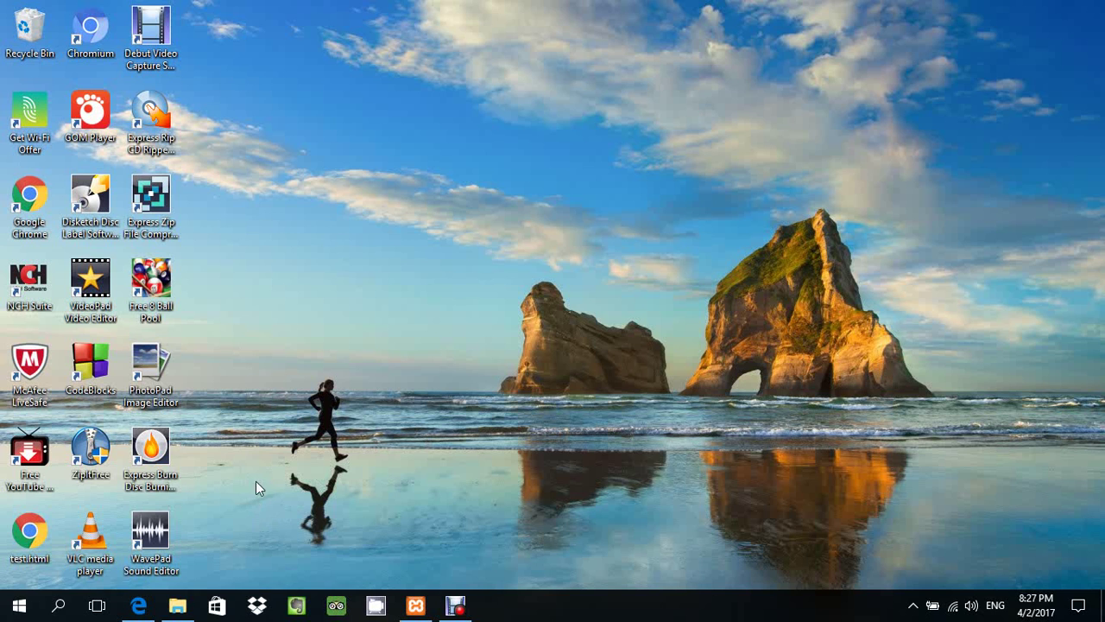
Step: Bring Edge to the front and enter 'wordpress' in the address bar
left_click(138, 605)
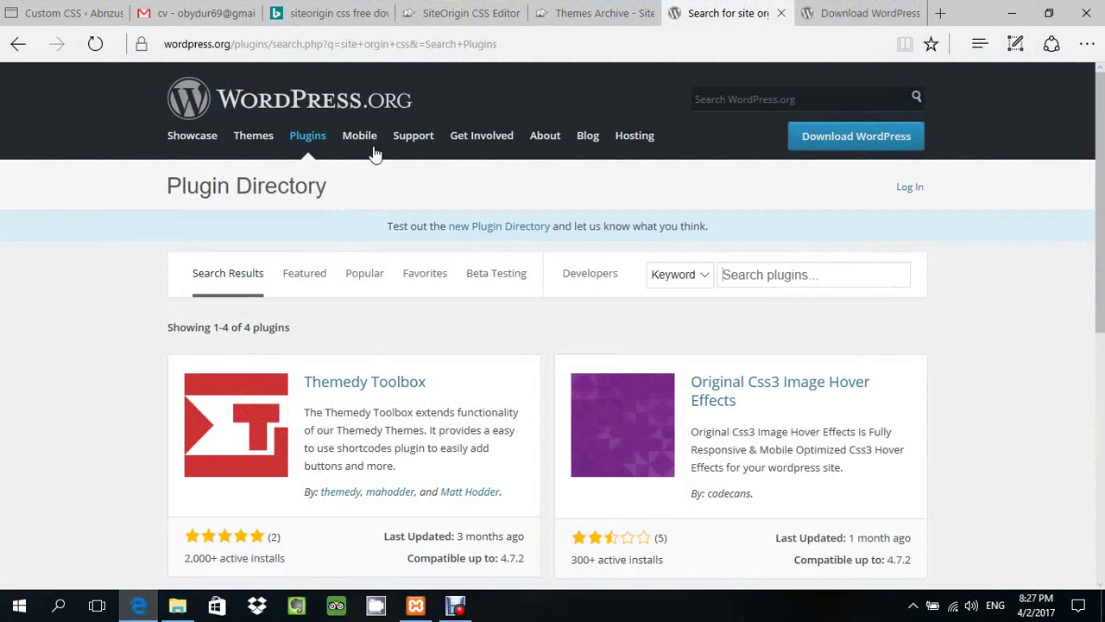
left_click(516, 43)
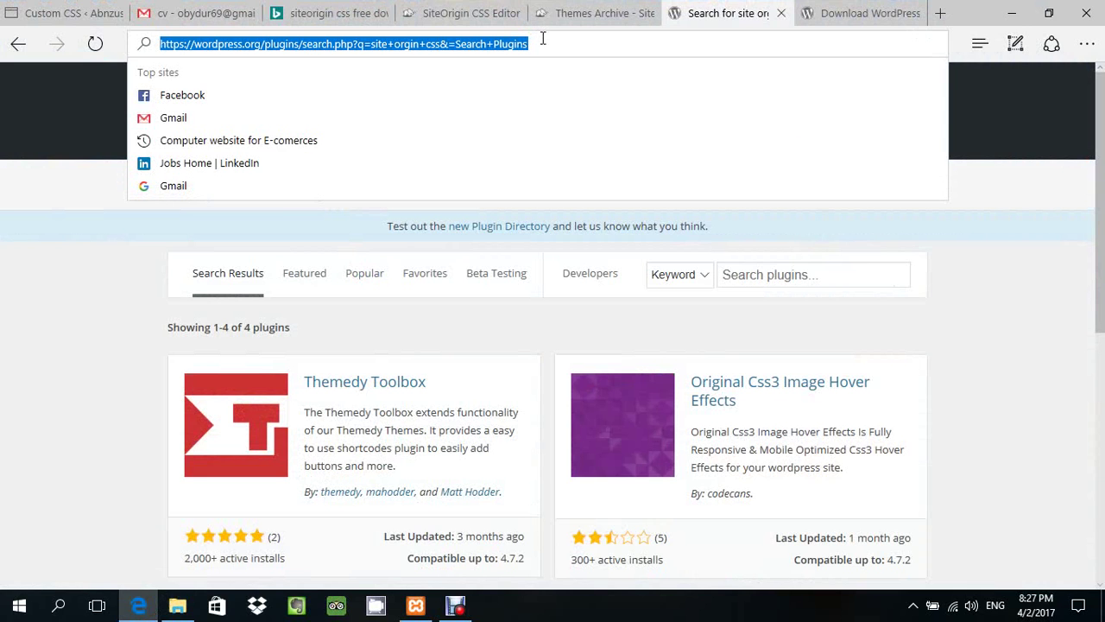
type("wor")
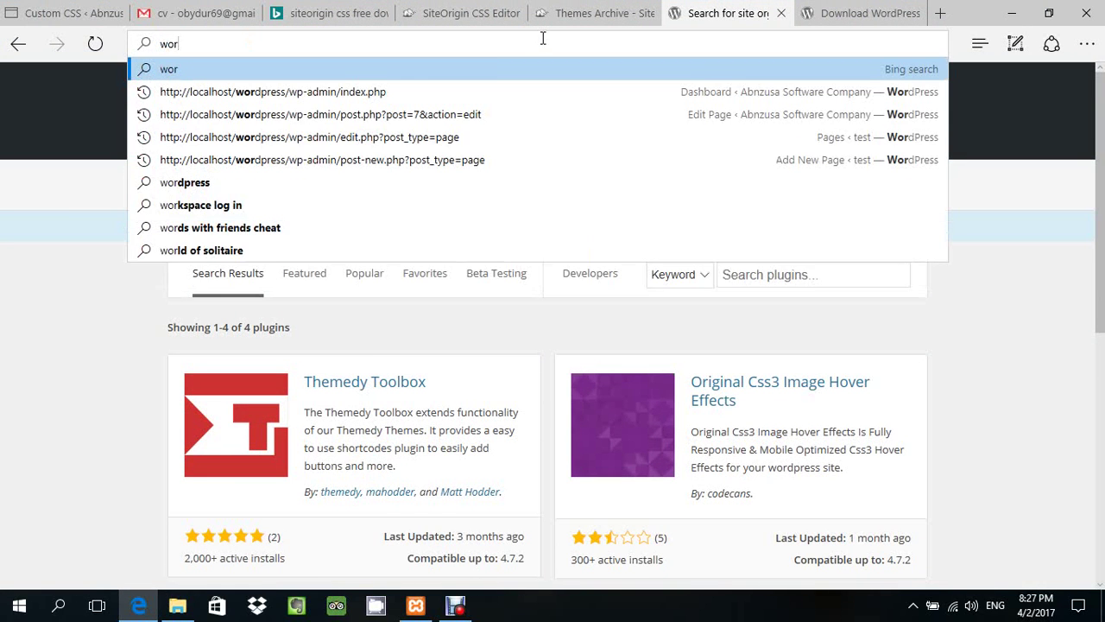
type("d")
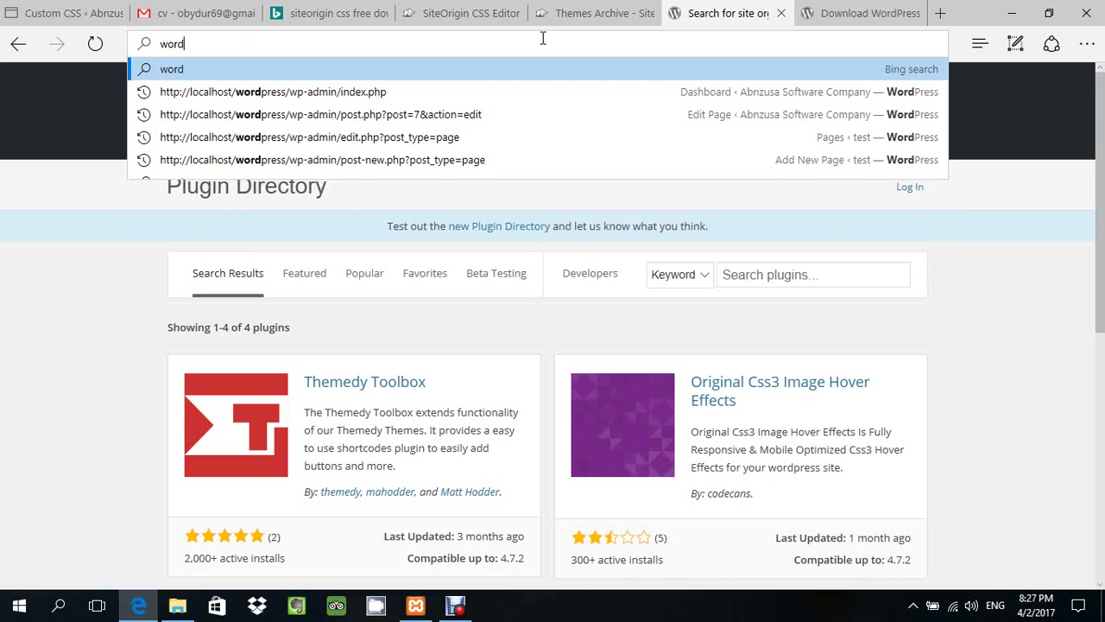
type("press")
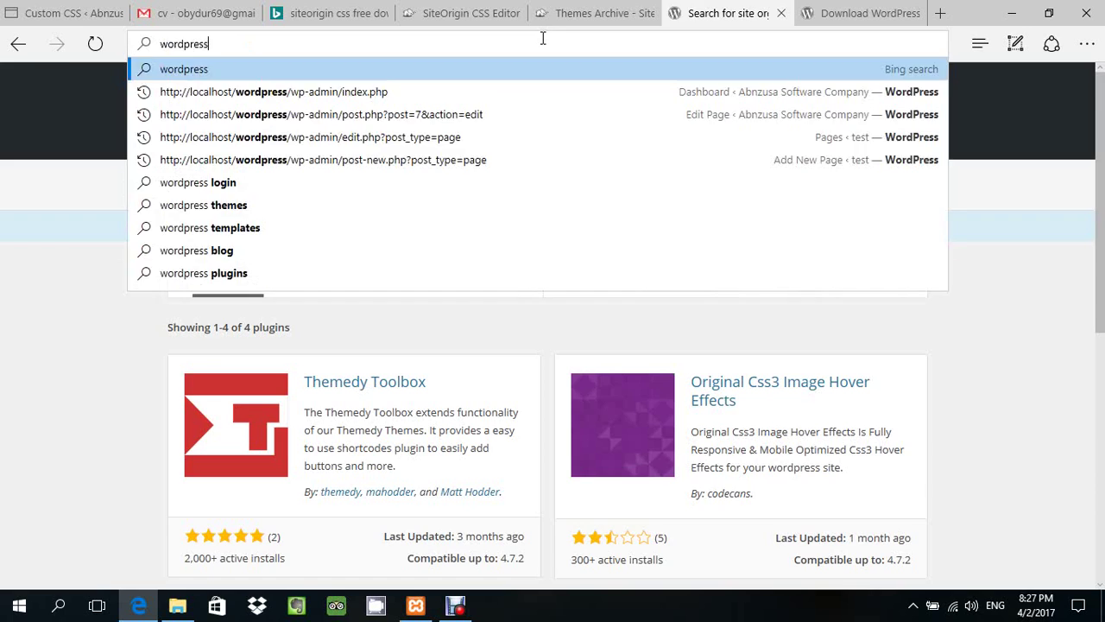
Step: Run the Bing search for wordpress, open wordpress.org's download page, then its Plugin Directory
key("Return")
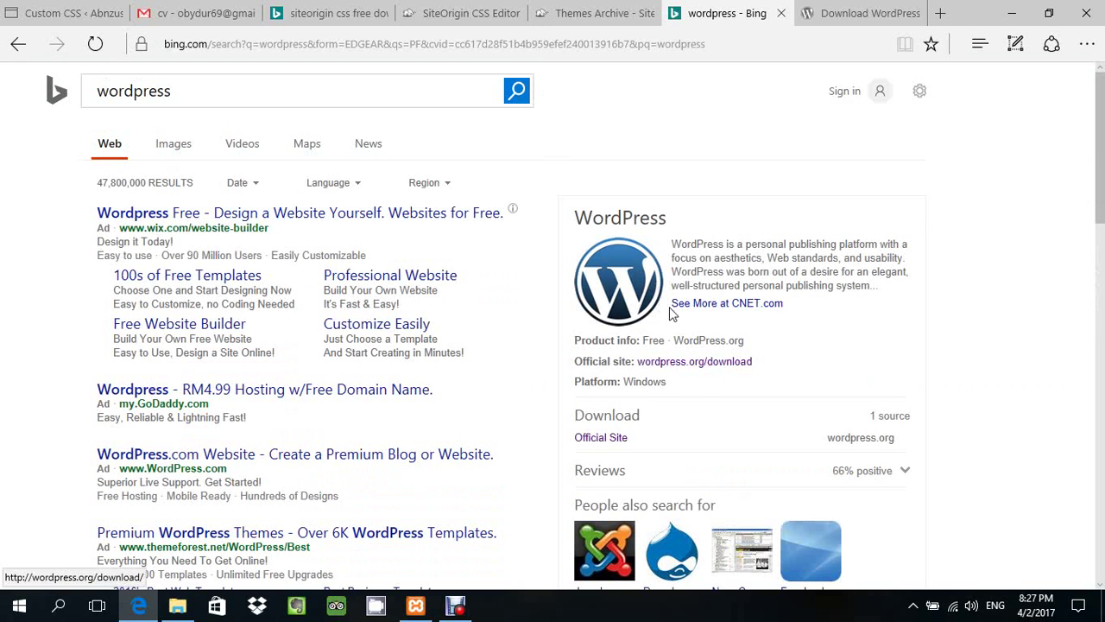
left_click(695, 369)
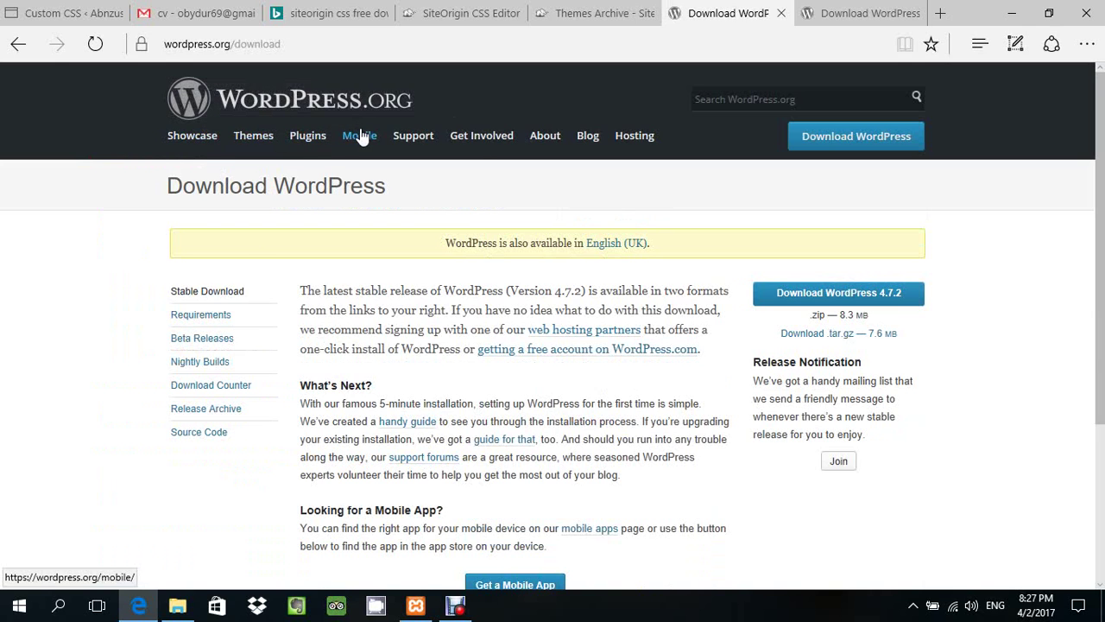
left_click(308, 138)
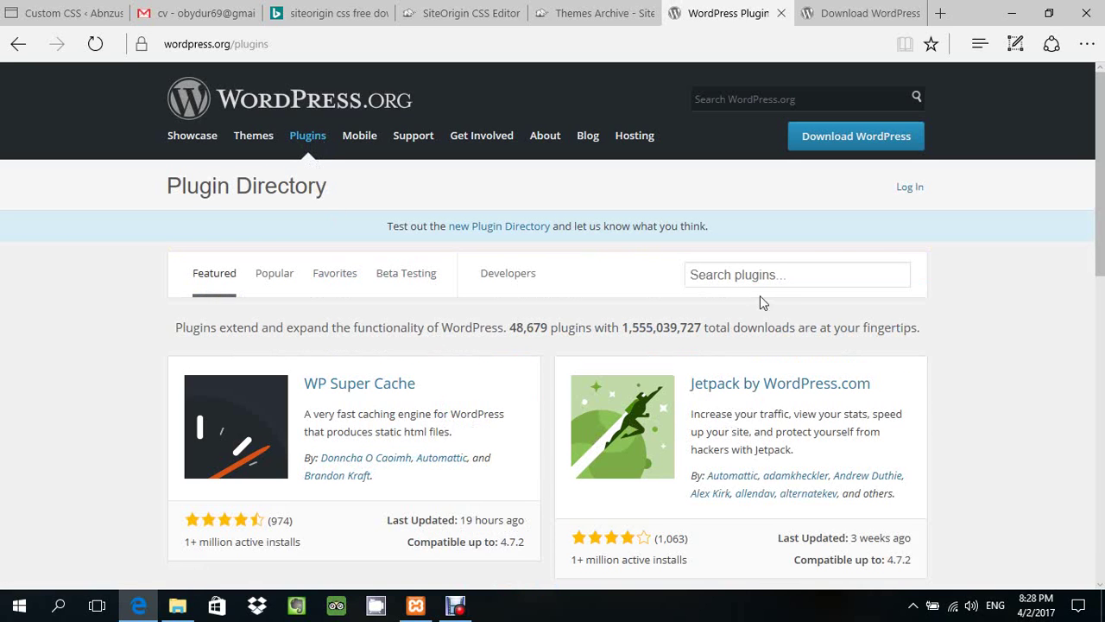
Step: Enter 'site orgin css' in the Plugin Directory search and scroll through the featured plugins
left_click(775, 273)
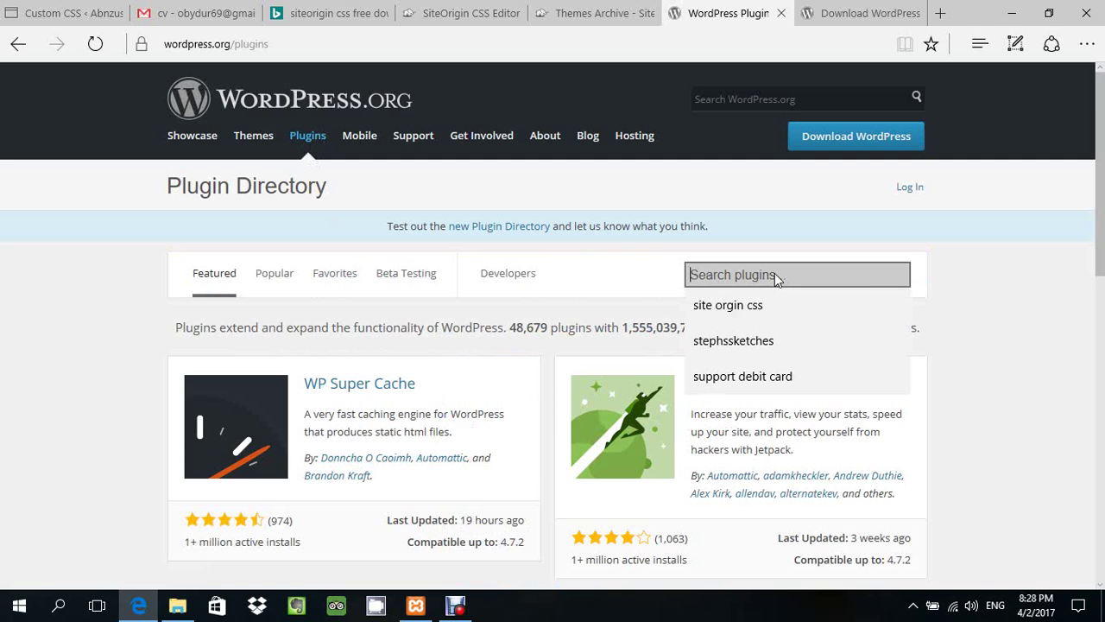
type("site ")
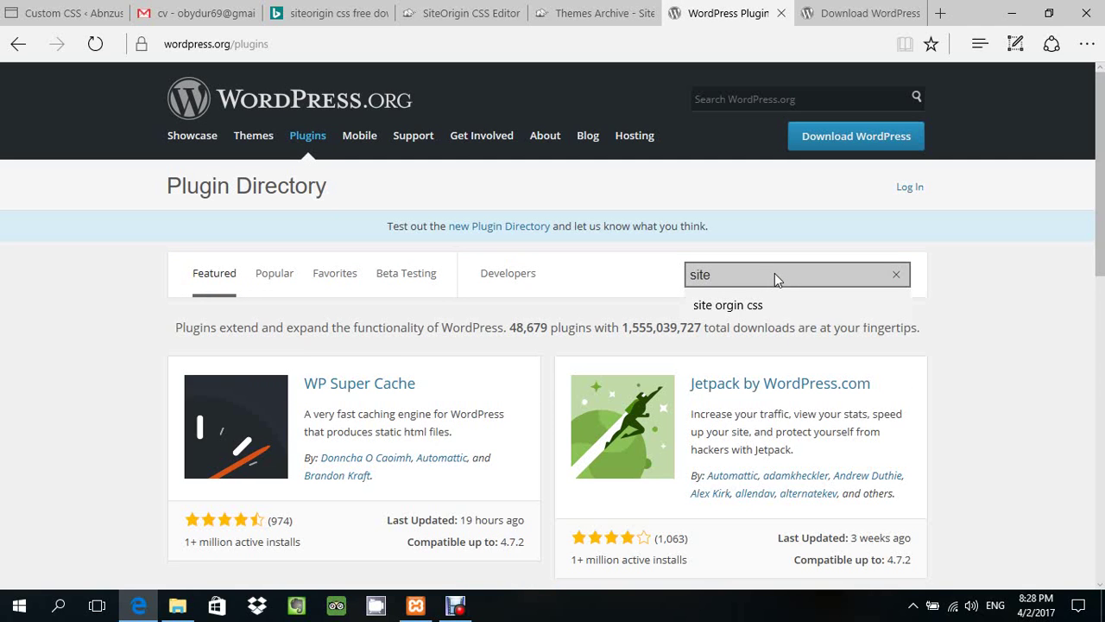
type("orgin css")
key("Return")
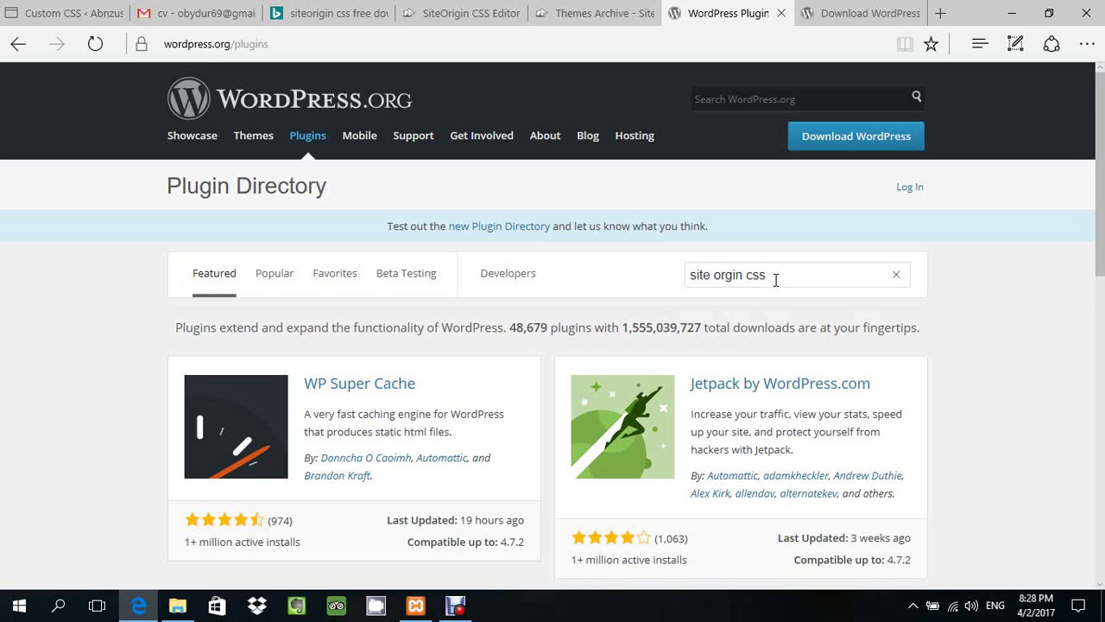
scroll(790, 285, "down", 2)
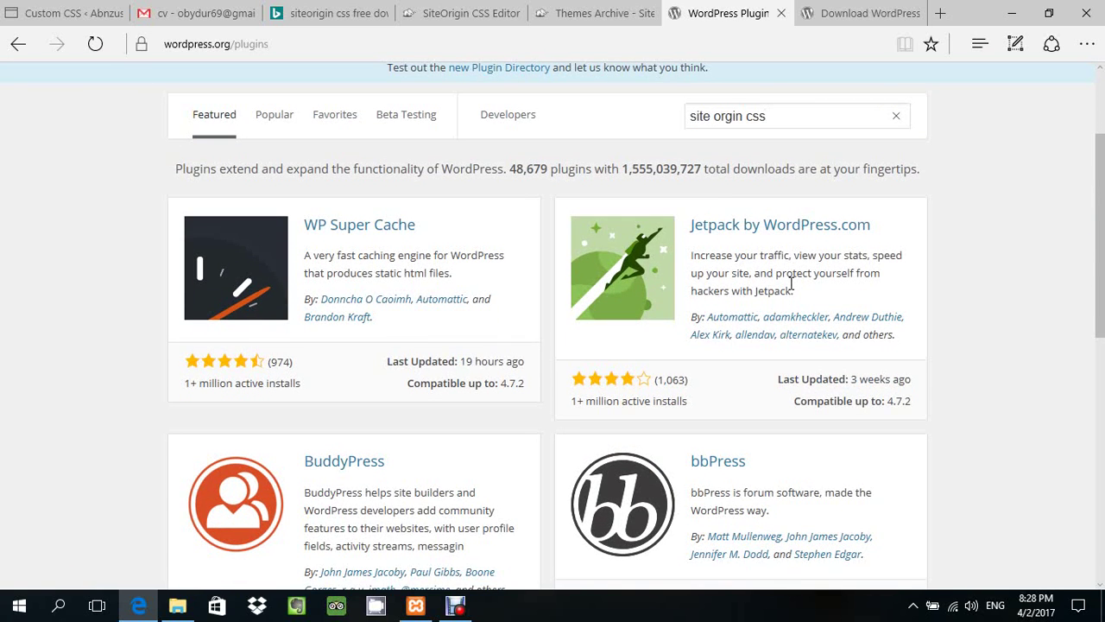
scroll(791, 285, "down", 6)
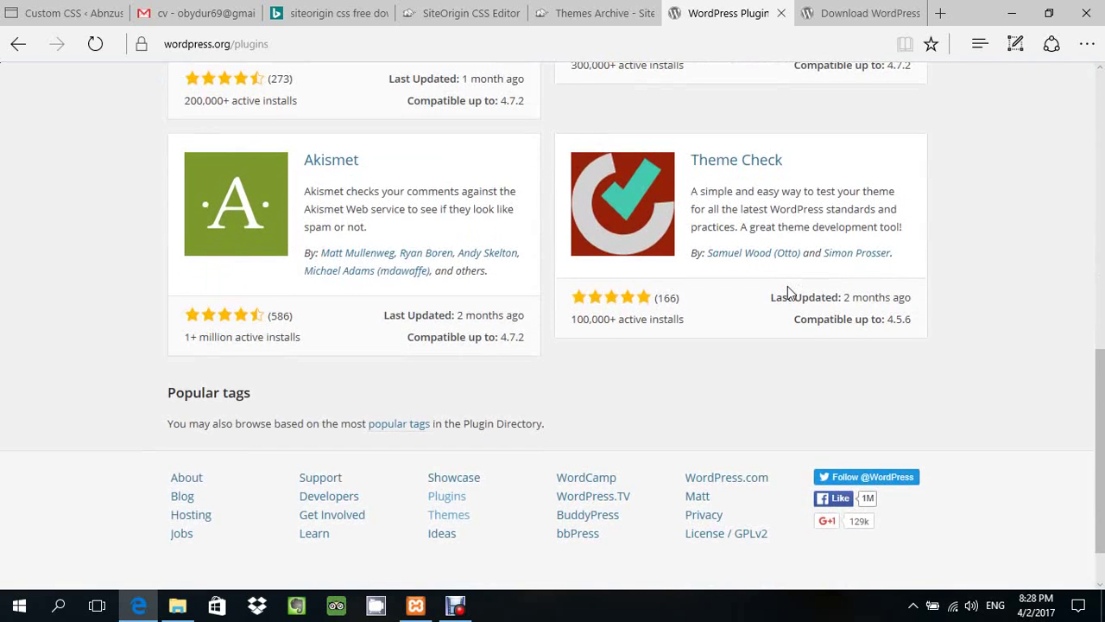
scroll(630, 359, "up", 5)
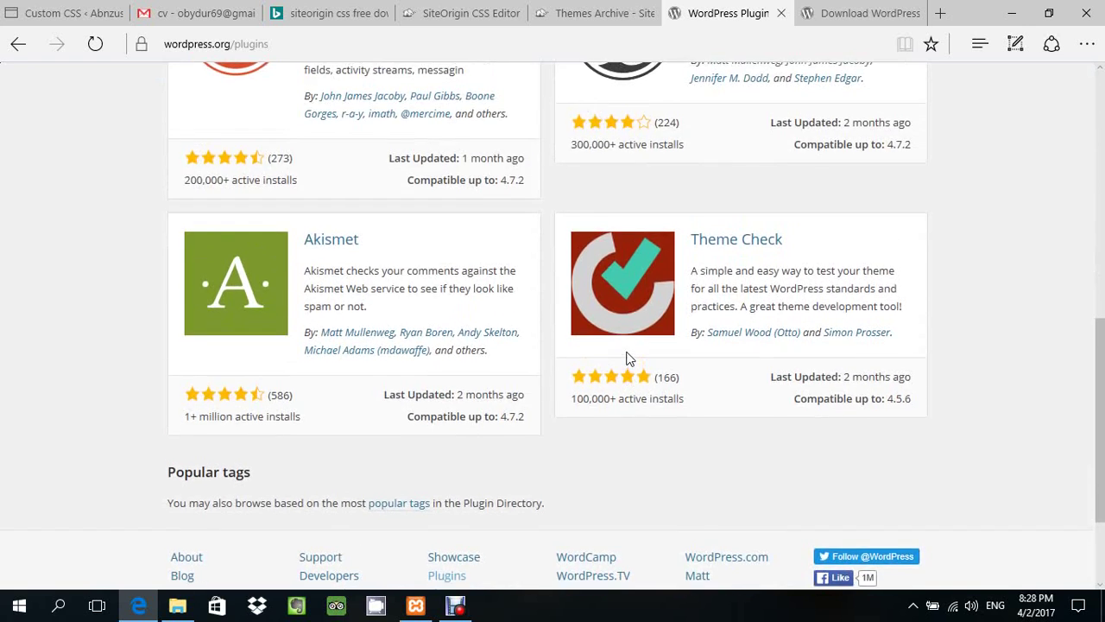
scroll(630, 359, "up", 2)
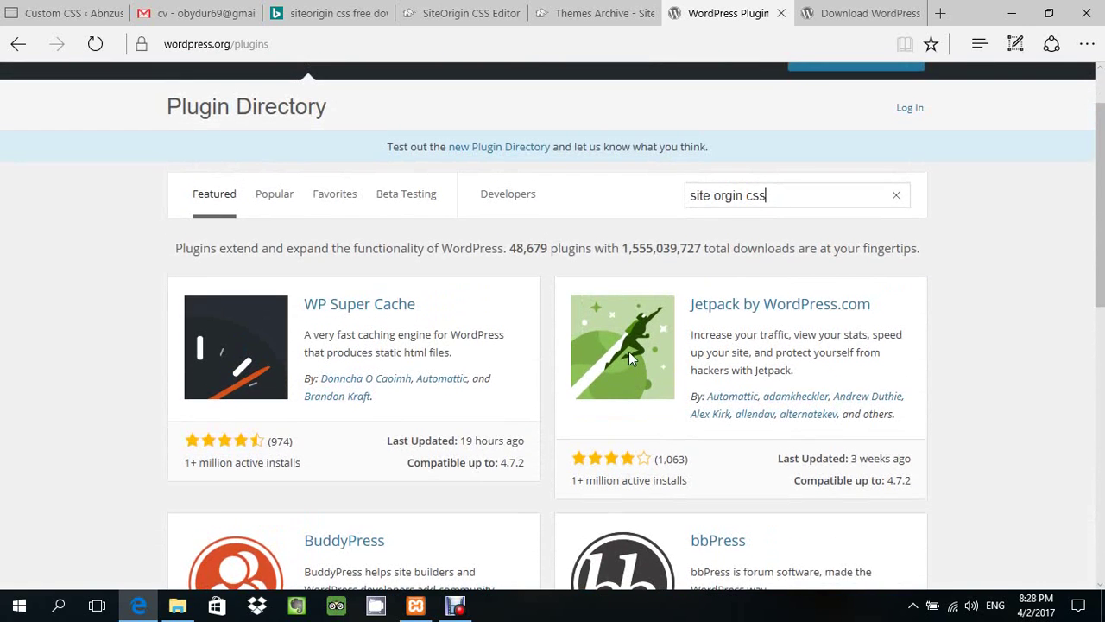
scroll(505, 331, "up", 1)
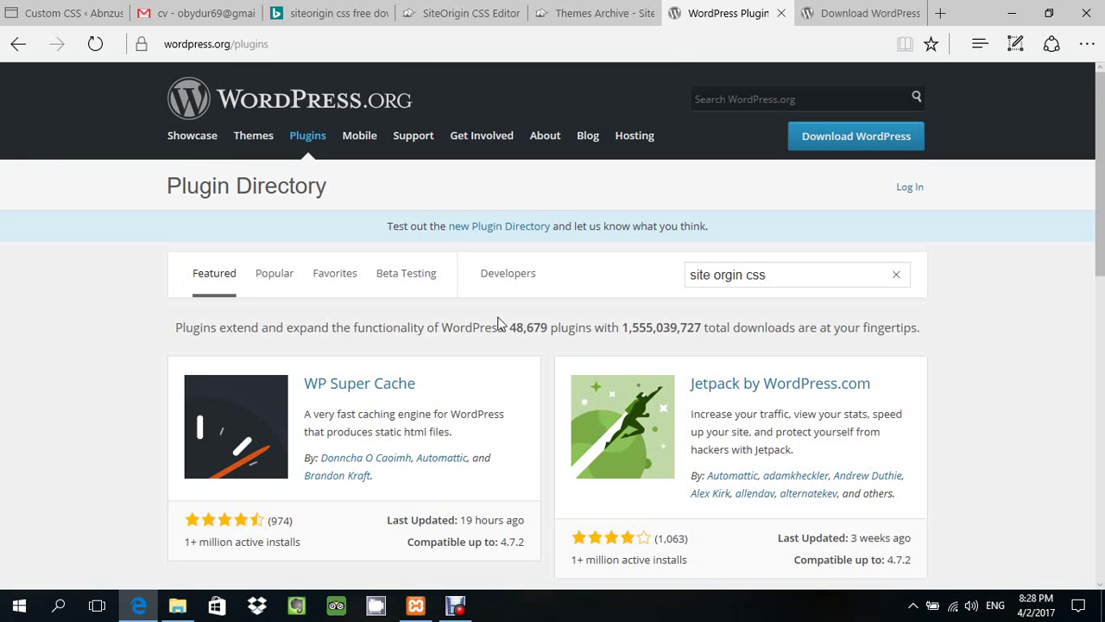
Step: Switch between the Download WordPress, Plugin Directory and SiteOrigin tabs, settling on SiteOrigin
left_click(834, 10)
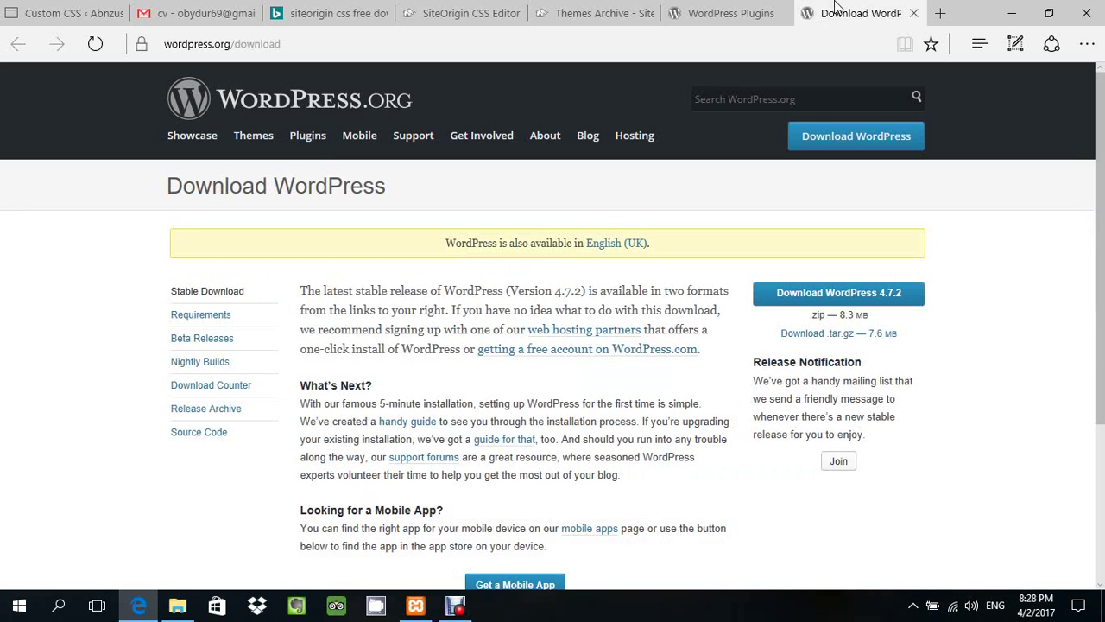
left_click(715, 10)
left_click(585, 12)
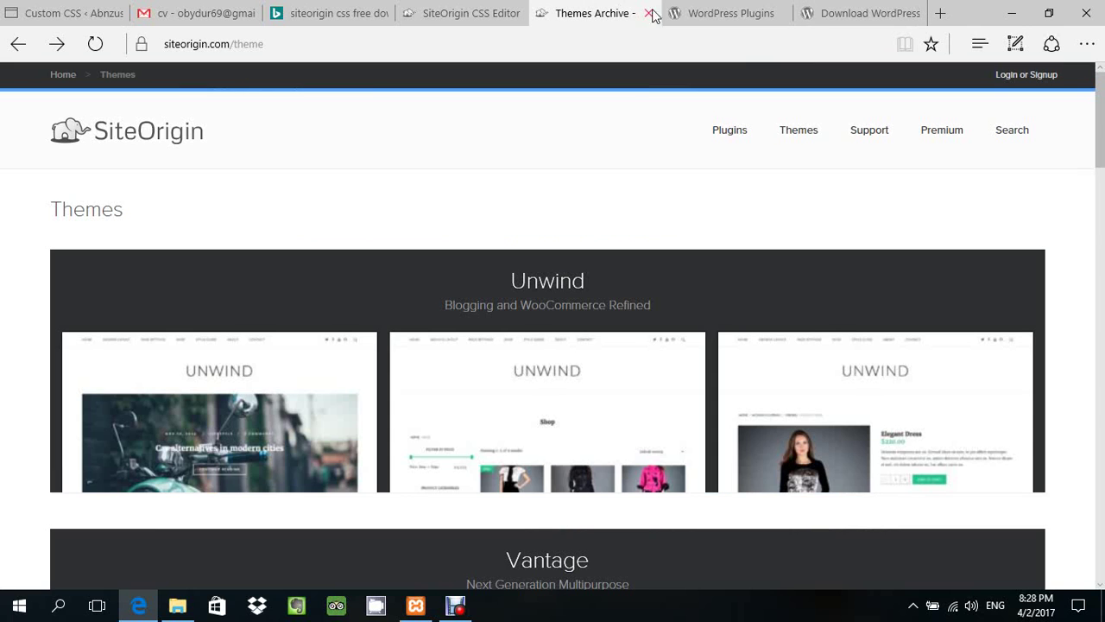
left_click(727, 12)
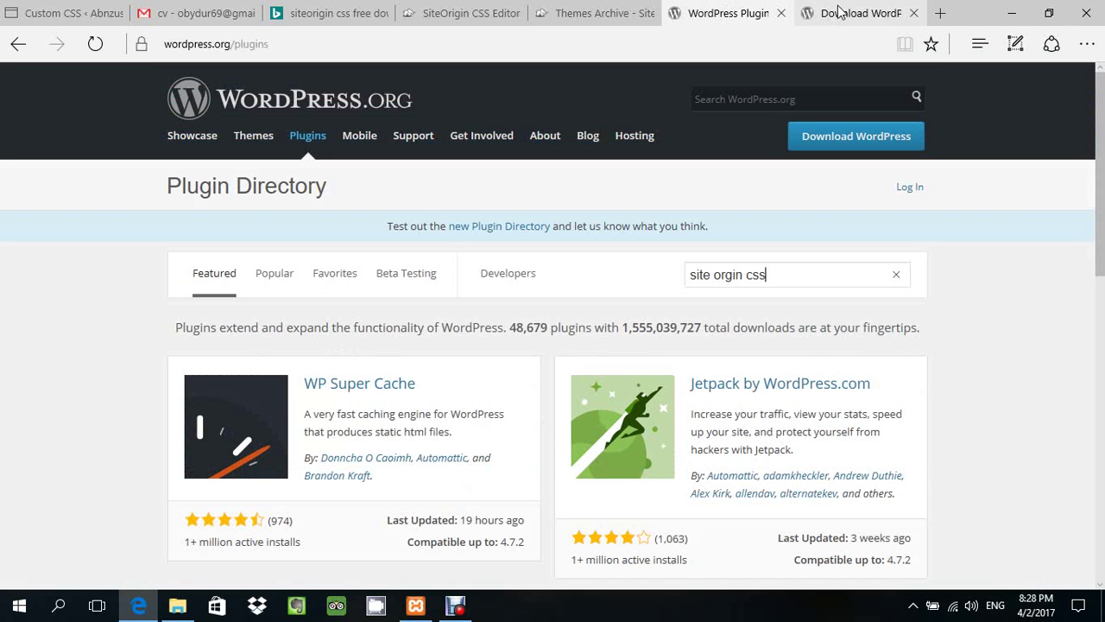
left_click(618, 19)
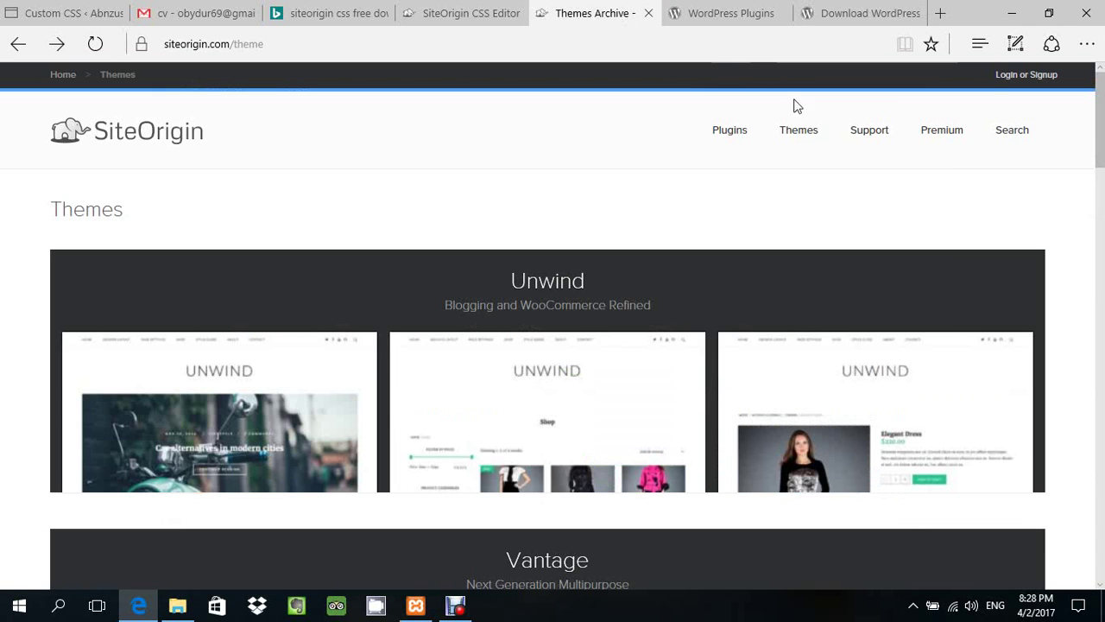
Step: Open SiteOrigin's Themes Archive and scroll through Focus, Origami, Snapshot and Estate
left_click(802, 134)
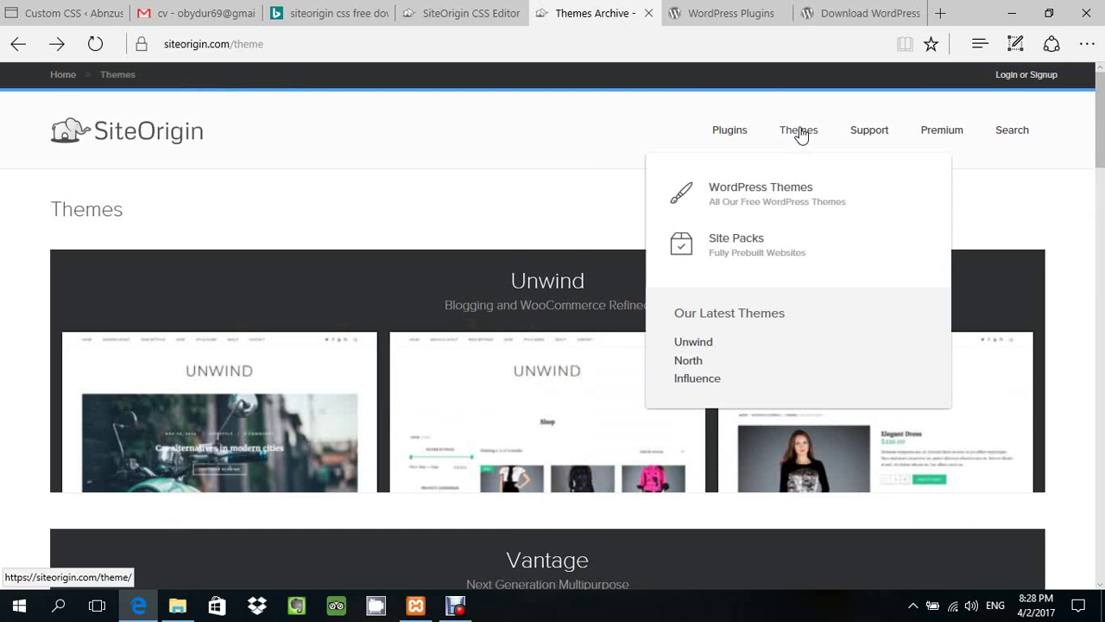
scroll(505, 264, "down", 10)
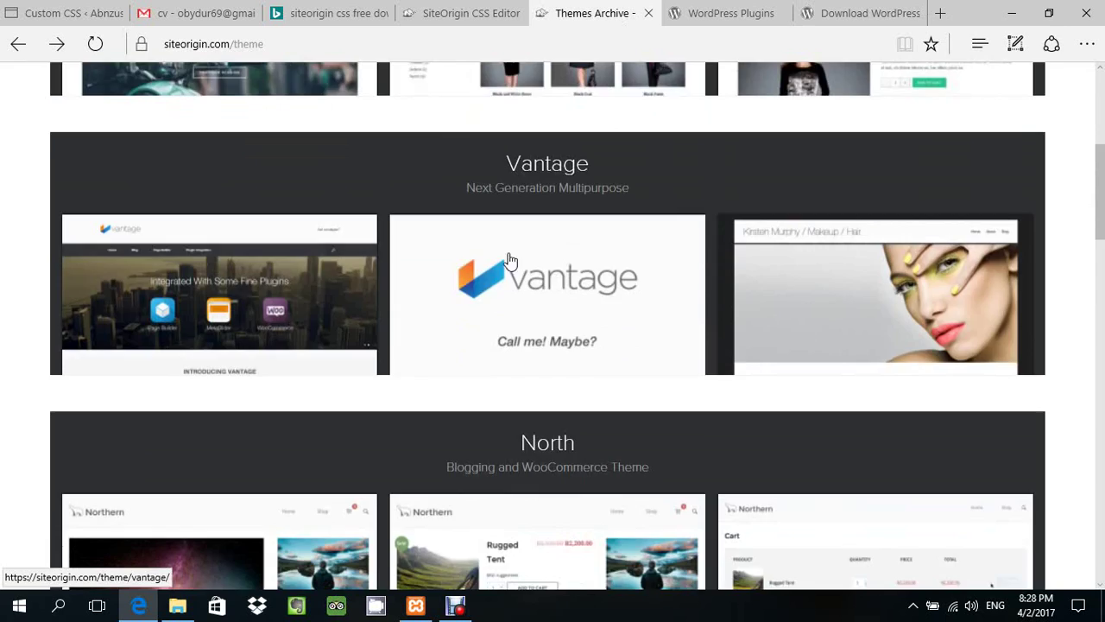
scroll(506, 261, "down", 2)
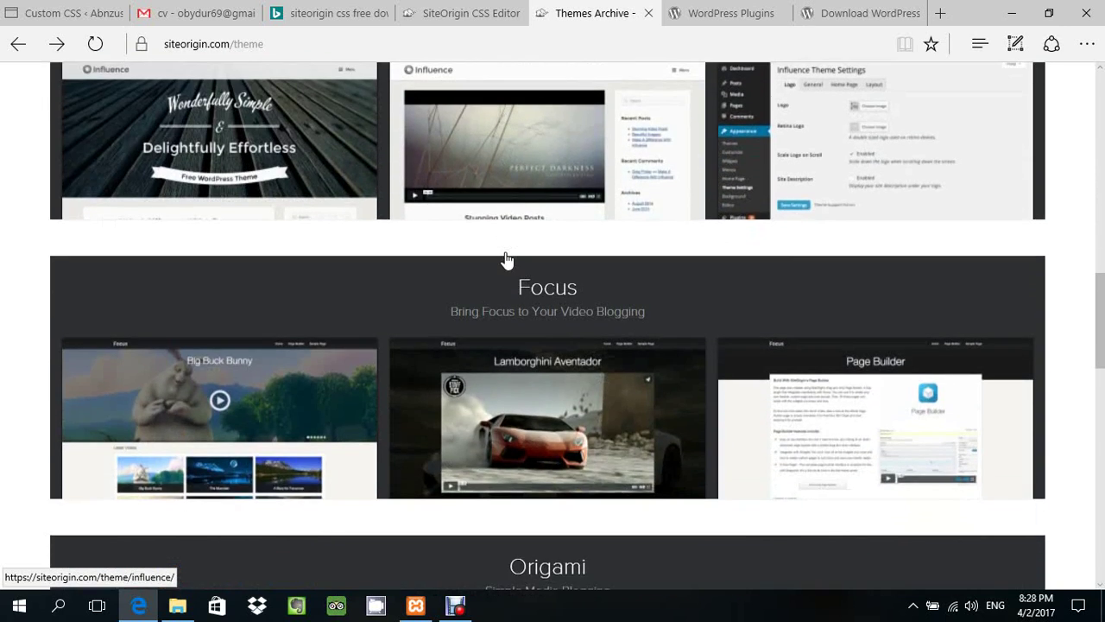
scroll(506, 260, "down", 14)
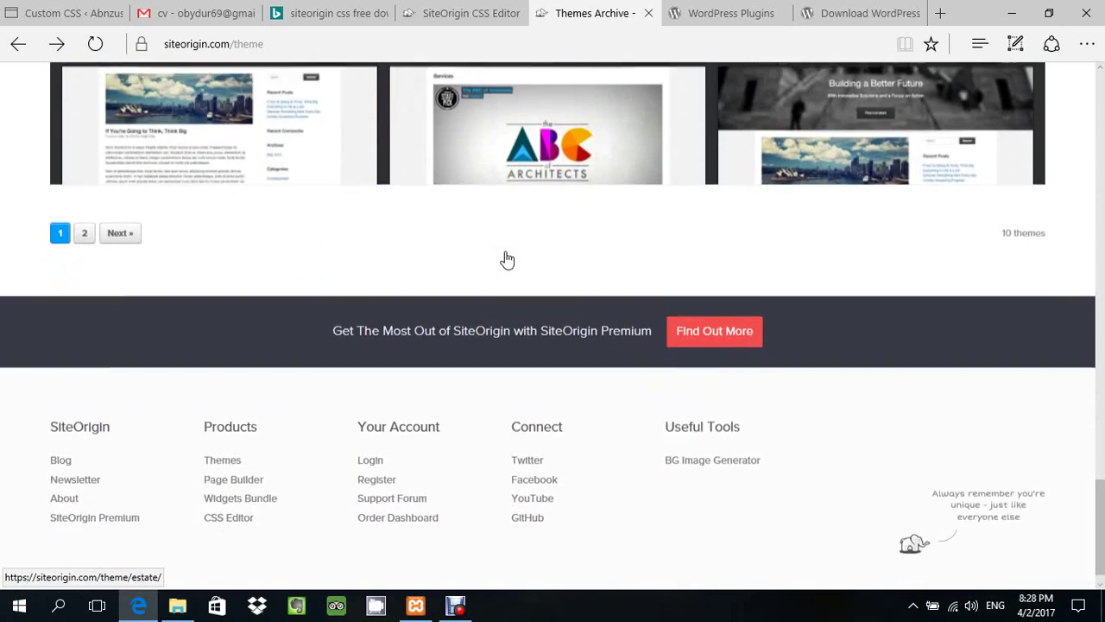
scroll(510, 256, "up", 12)
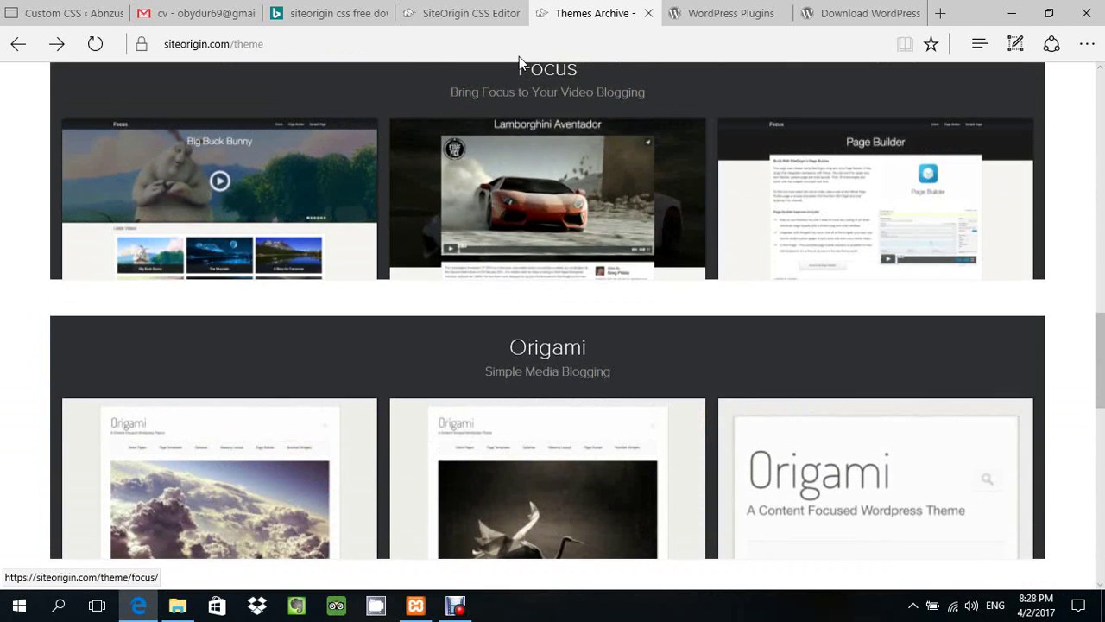
Step: Check the SiteOrigin CSS Editor page address against the 'siteorigin css free download' results
left_click(467, 13)
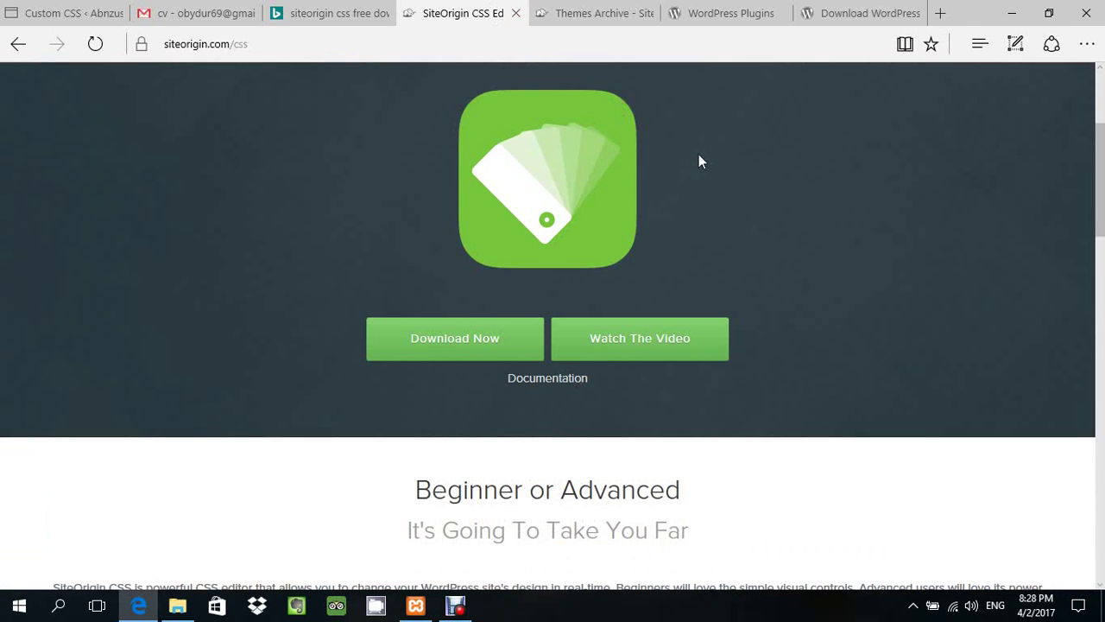
scroll(699, 155, "up", 2)
left_click(220, 56)
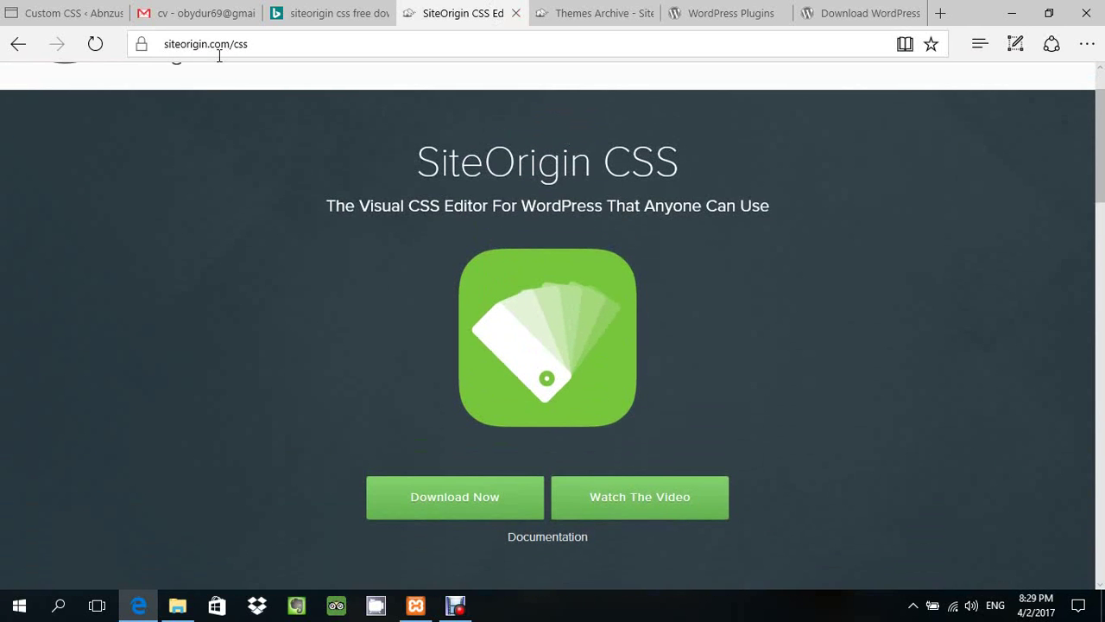
left_click(231, 43)
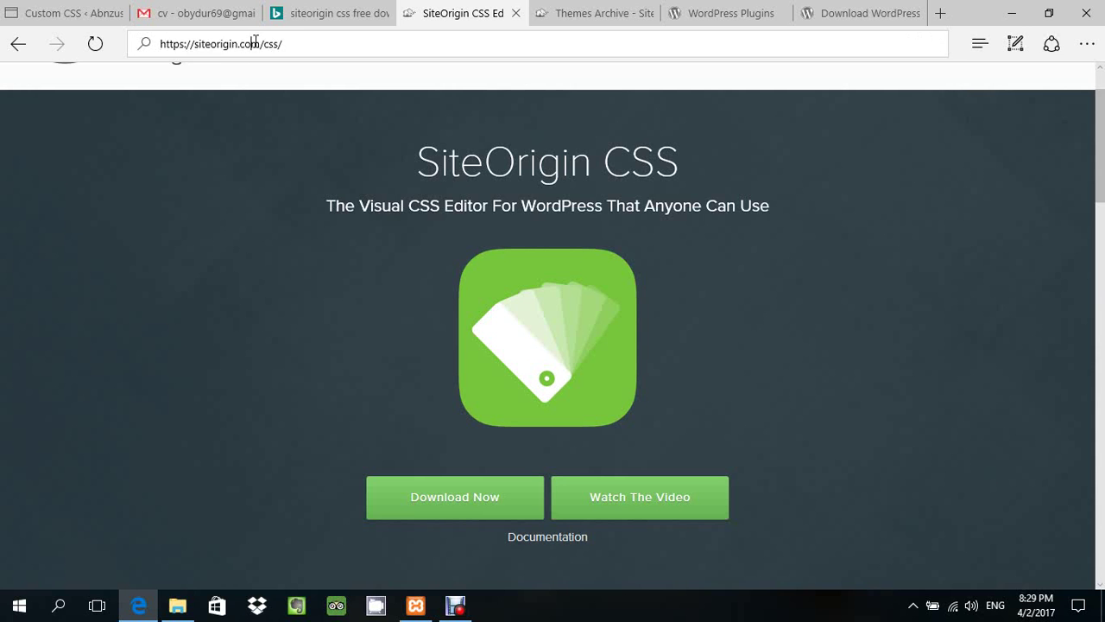
left_click(340, 13)
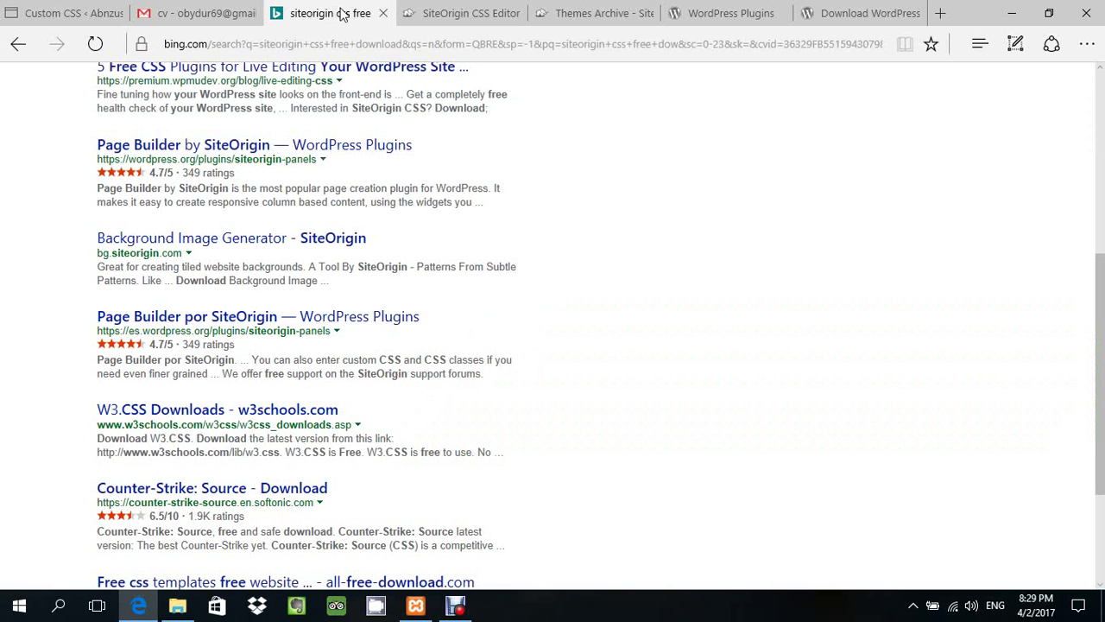
scroll(379, 95, "up", 5)
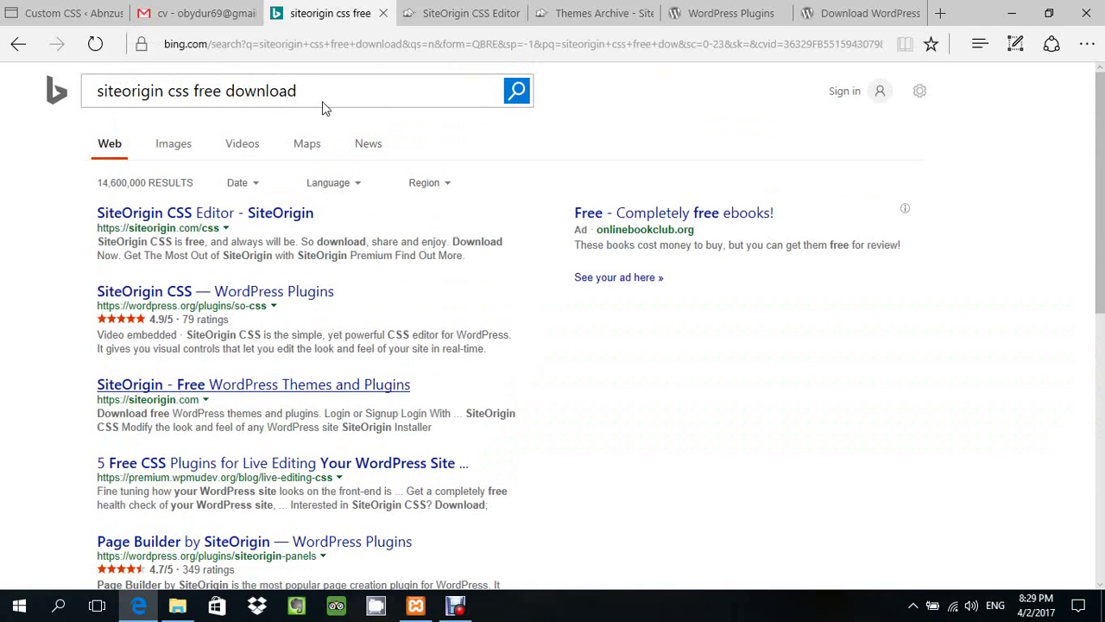
left_click_drag(319, 96, 100, 91)
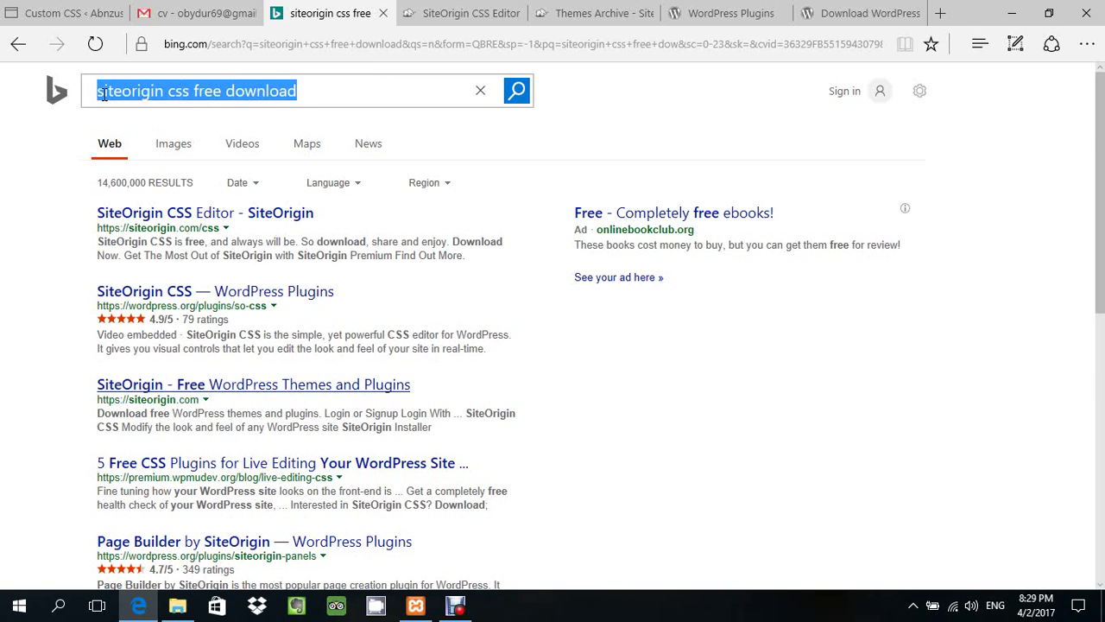
left_click(250, 388)
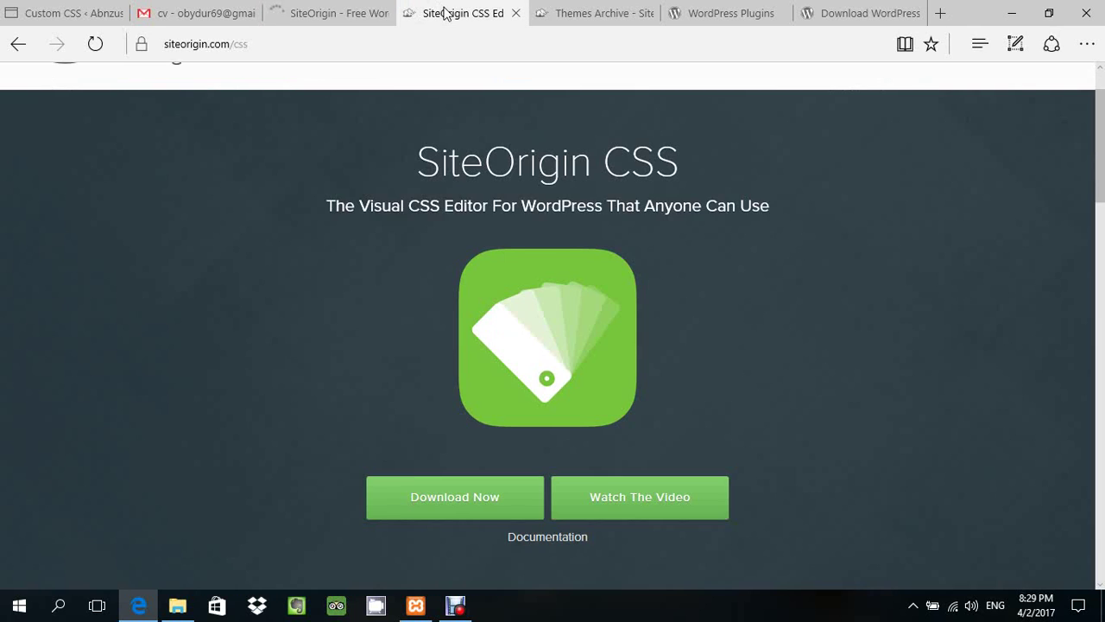
left_click(444, 12)
Step: Scroll the SiteOrigin CSS page down to its free Download Now section
scroll(453, 471, "down", 3)
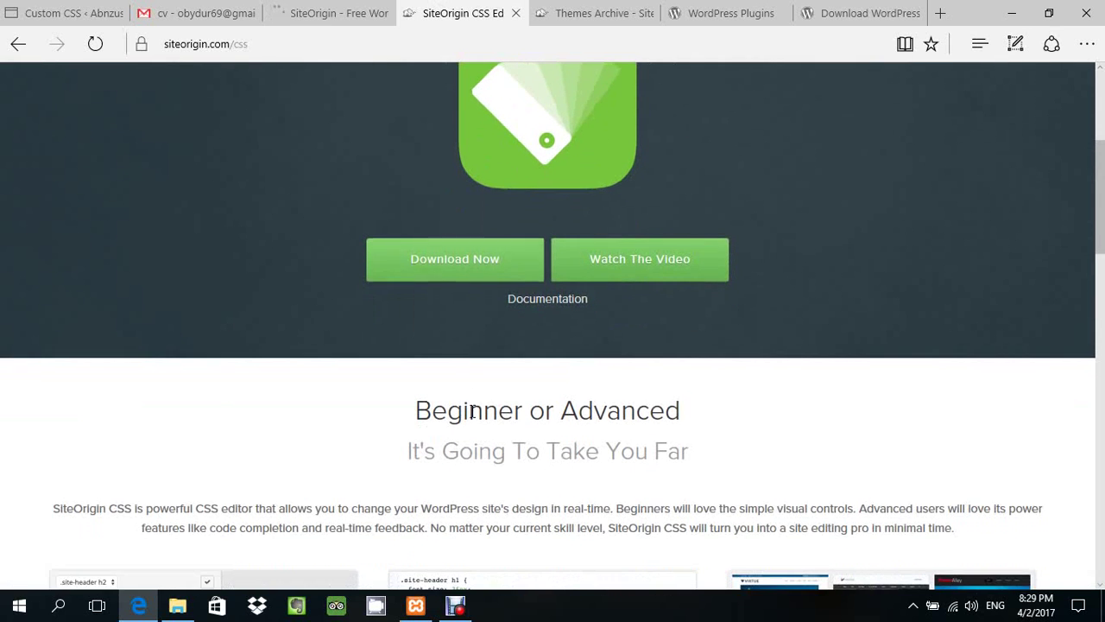
scroll(491, 266, "down", 5)
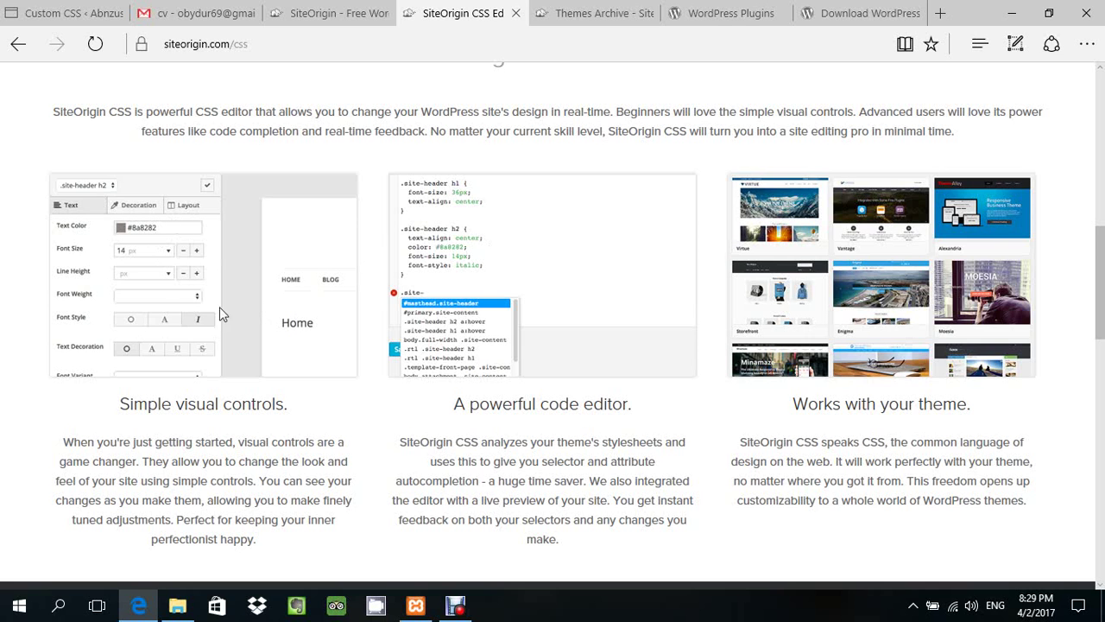
scroll(542, 333, "down", 4)
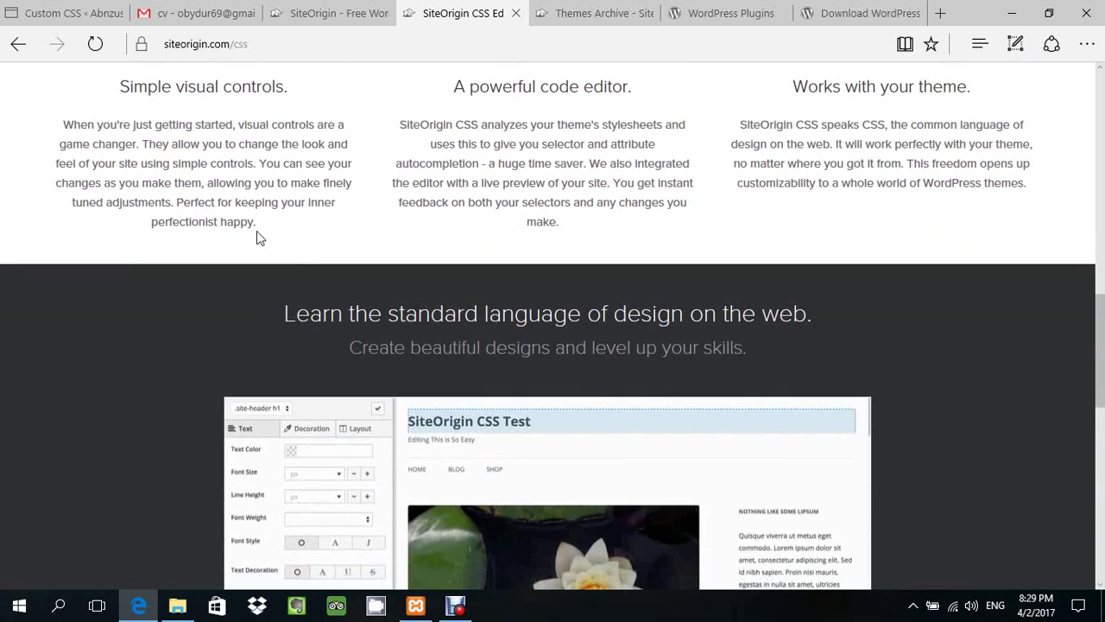
scroll(521, 149, "up", 3)
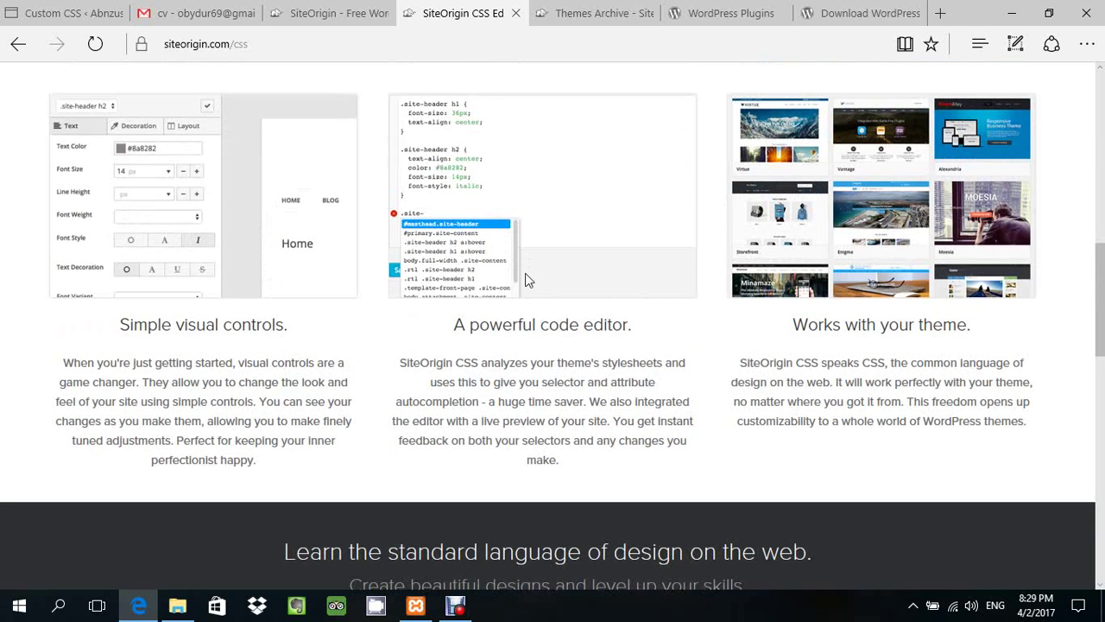
scroll(246, 293, "down", 4)
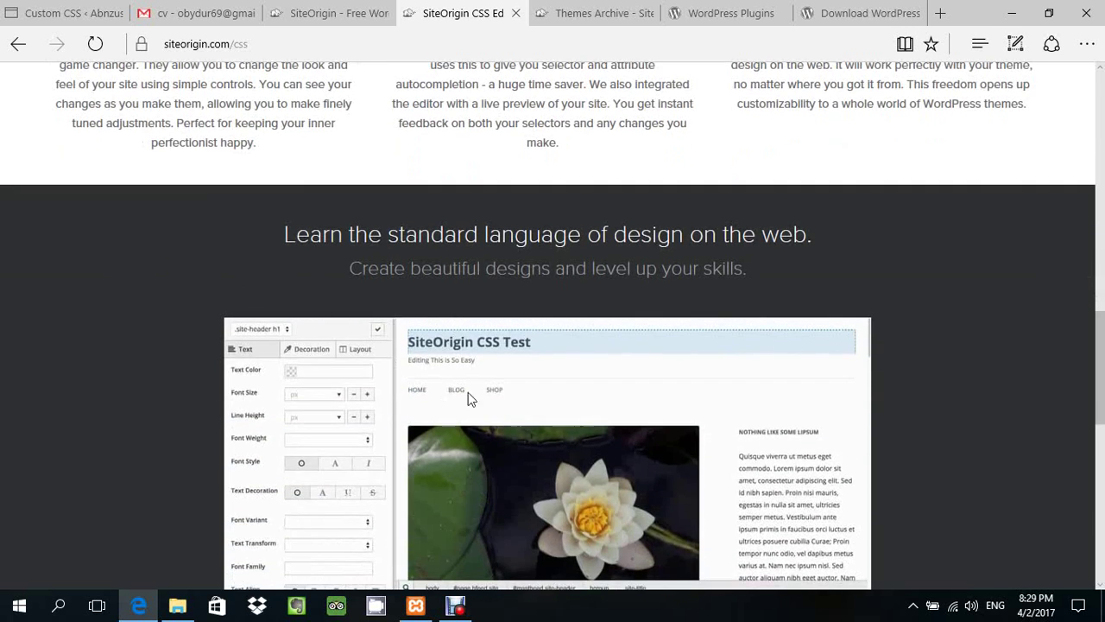
scroll(468, 397, "down", 8)
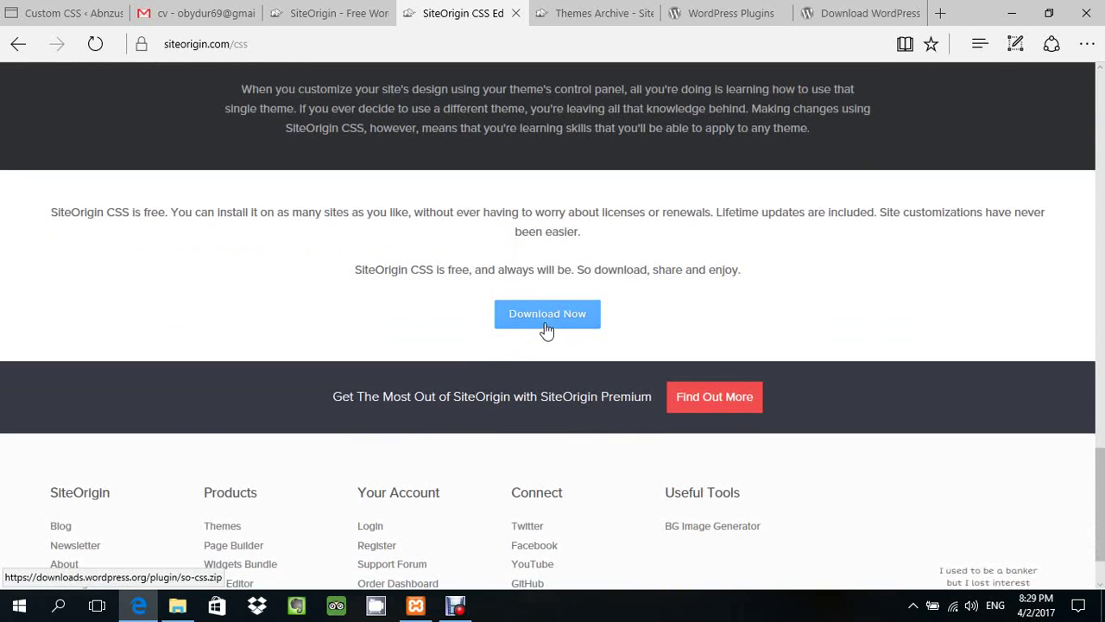
Step: Start the so-css.zip download, cancel saving it, and locate so-css.zip in Downloads\so-css
left_click(553, 321)
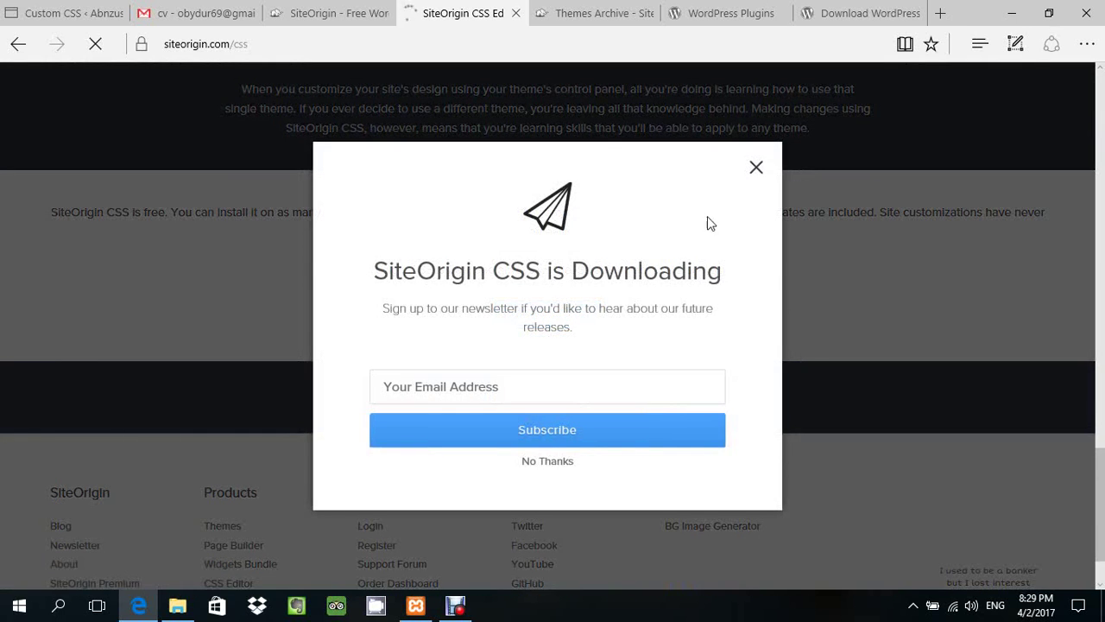
left_click(757, 166)
scroll(560, 399, "down", 1)
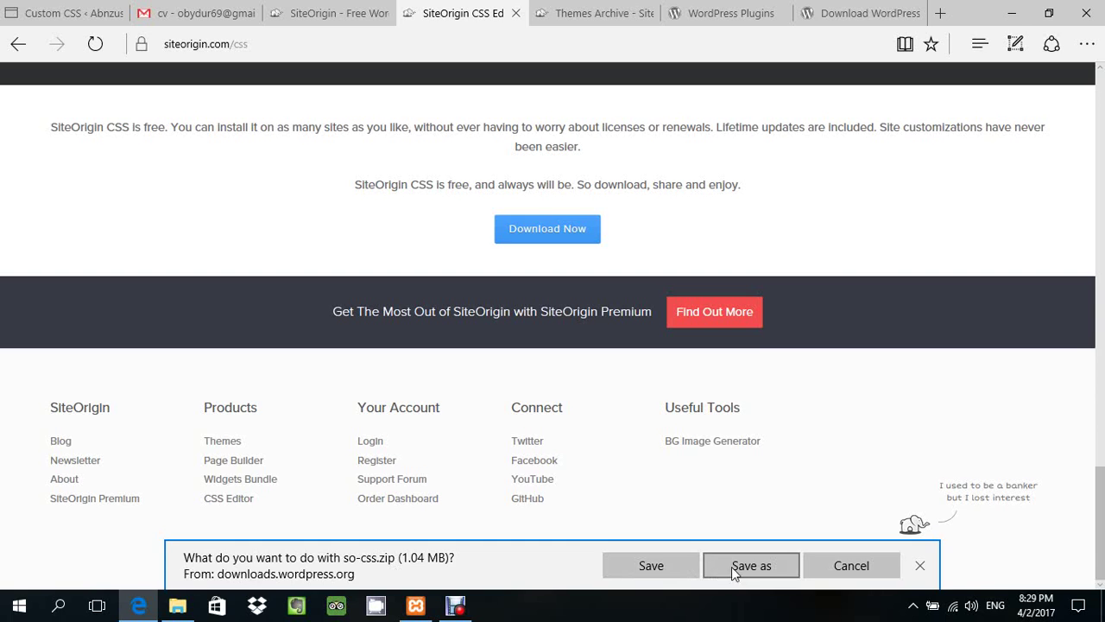
left_click(825, 558)
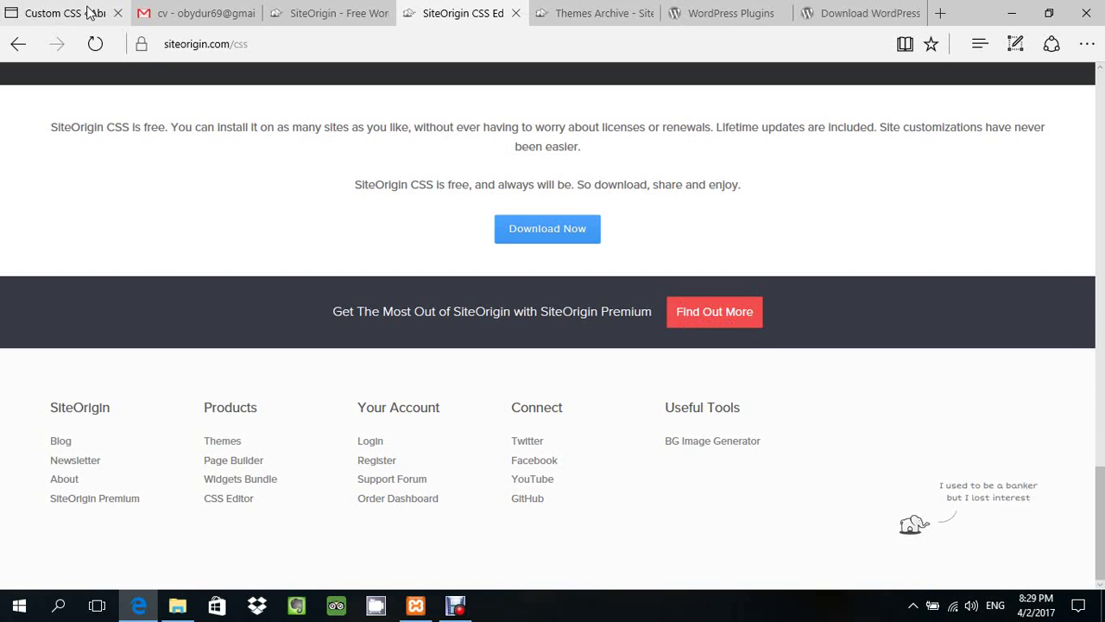
left_click(177, 604)
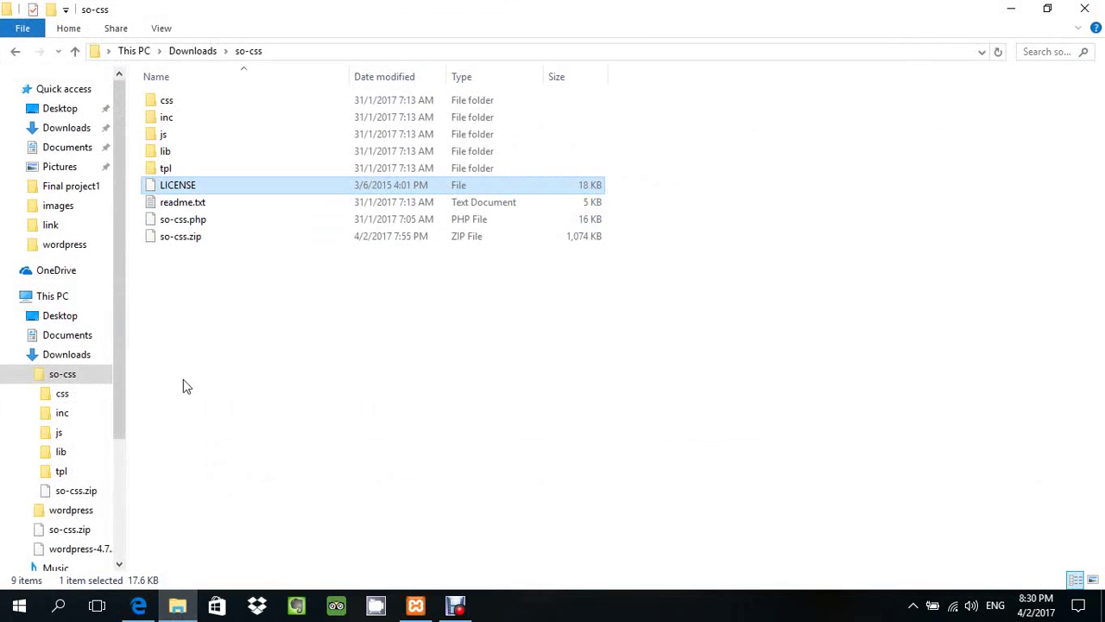
left_click(195, 243)
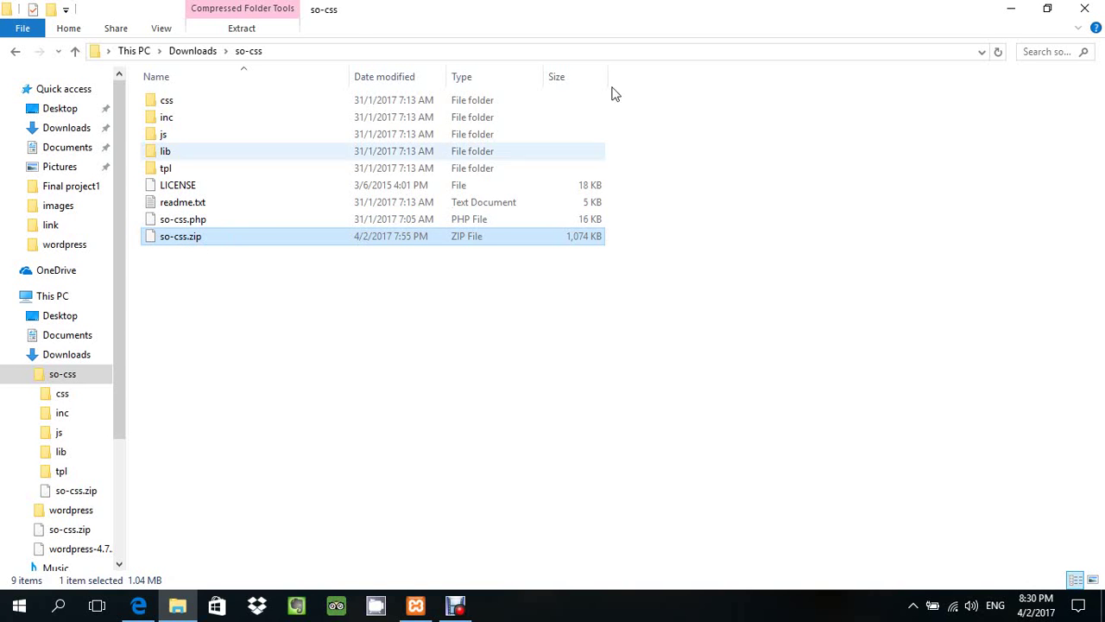
Step: Return to the browser and open the local WordPress Appearance > Themes page
left_click(1011, 10)
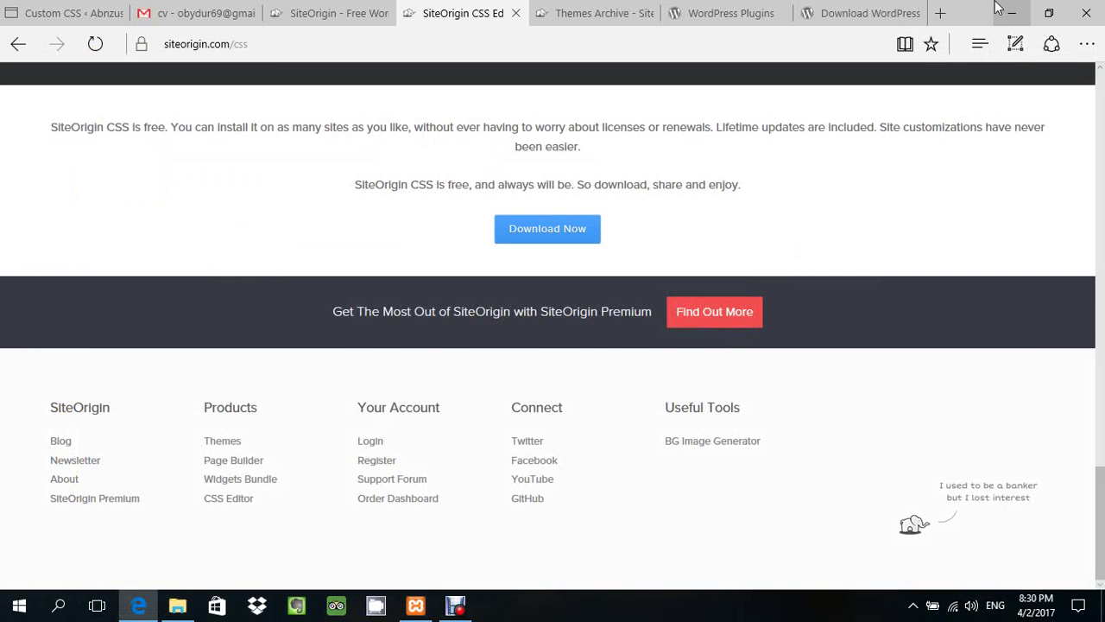
left_click(804, 17)
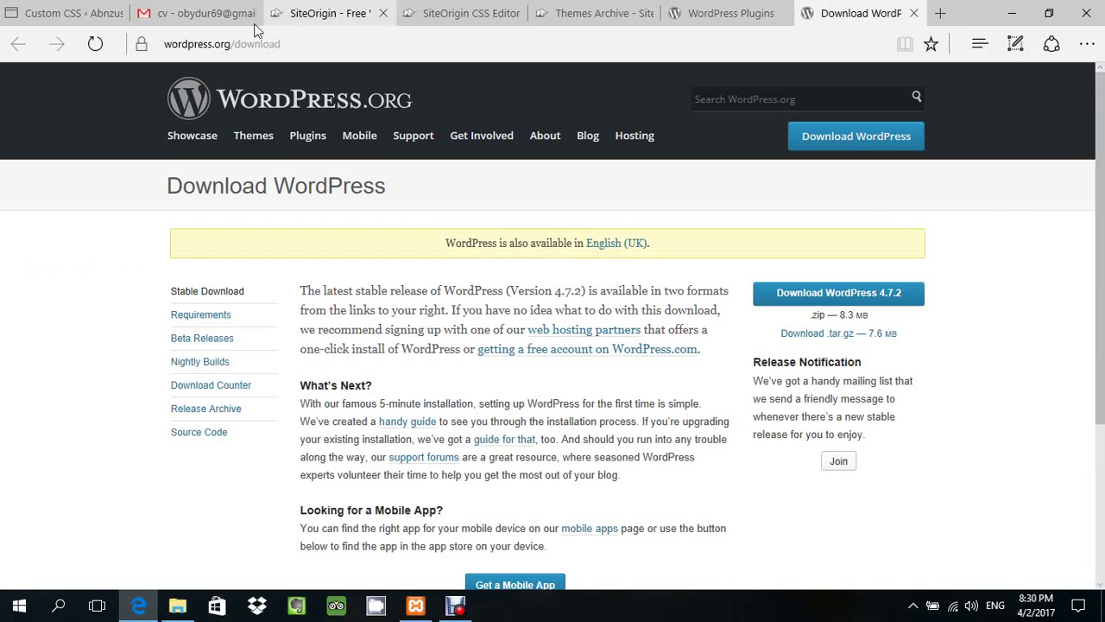
left_click(64, 11)
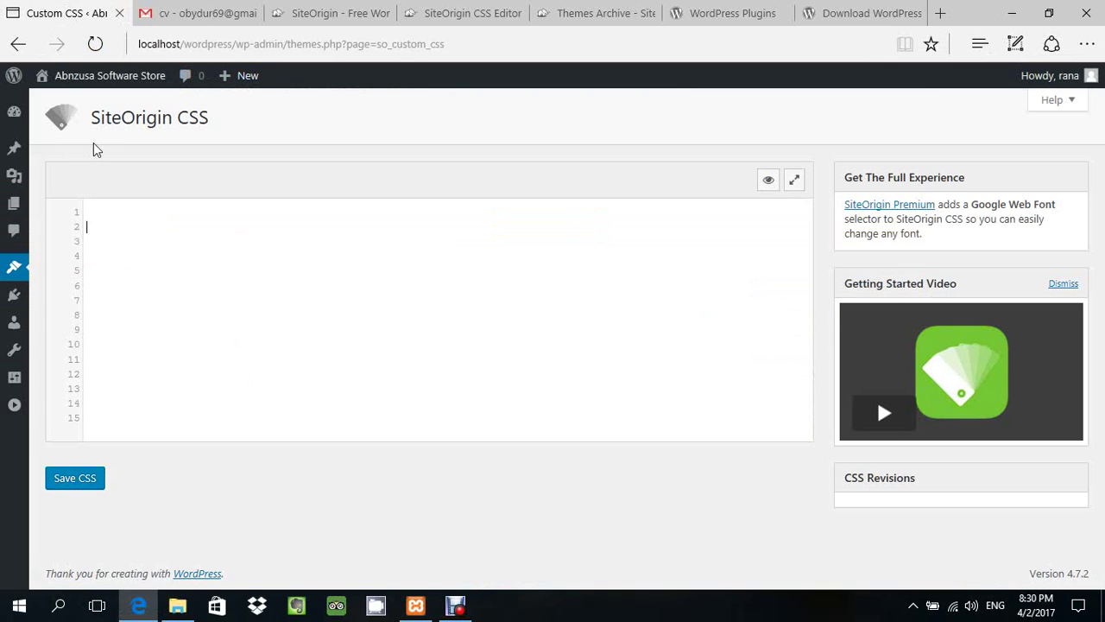
mouse_move(19, 270)
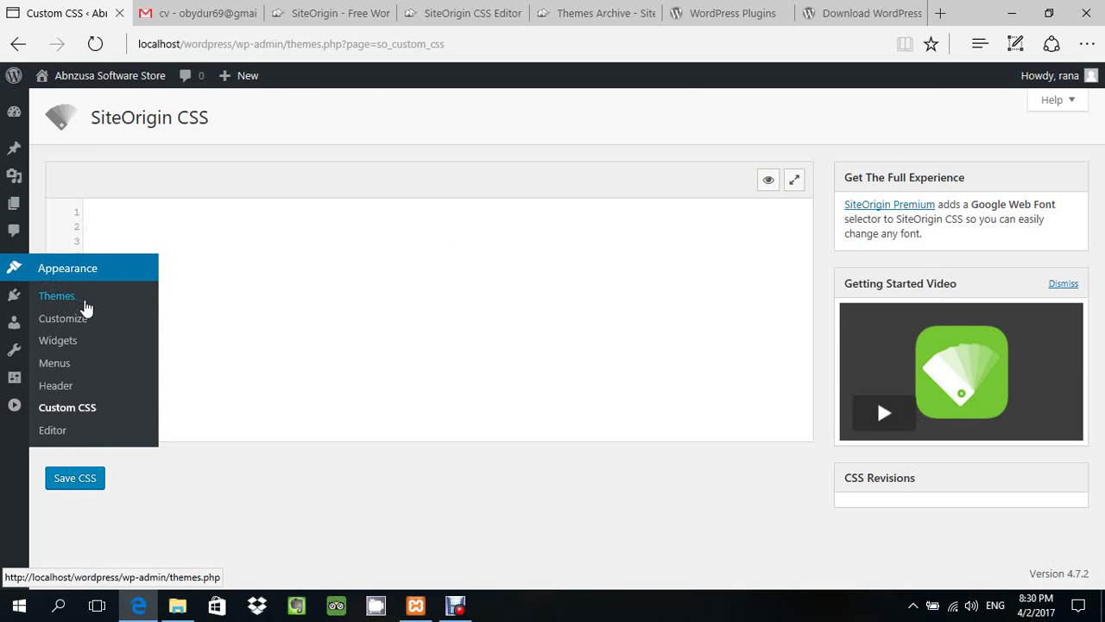
left_click(66, 297)
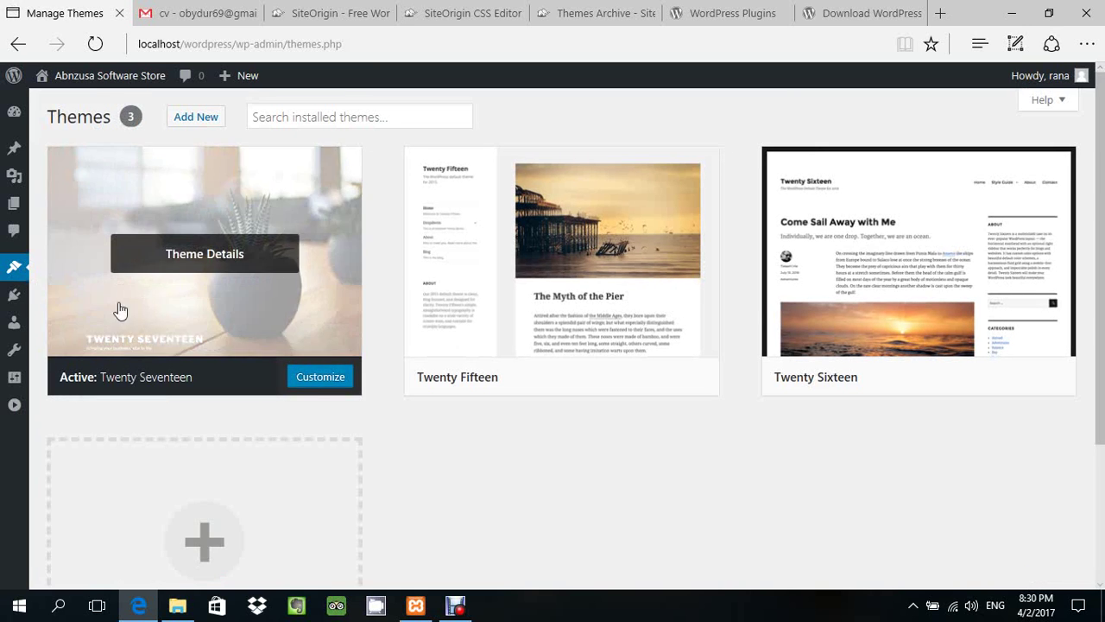
Step: Search Installed Plugins for 'site orgin css'
mouse_move(15, 296)
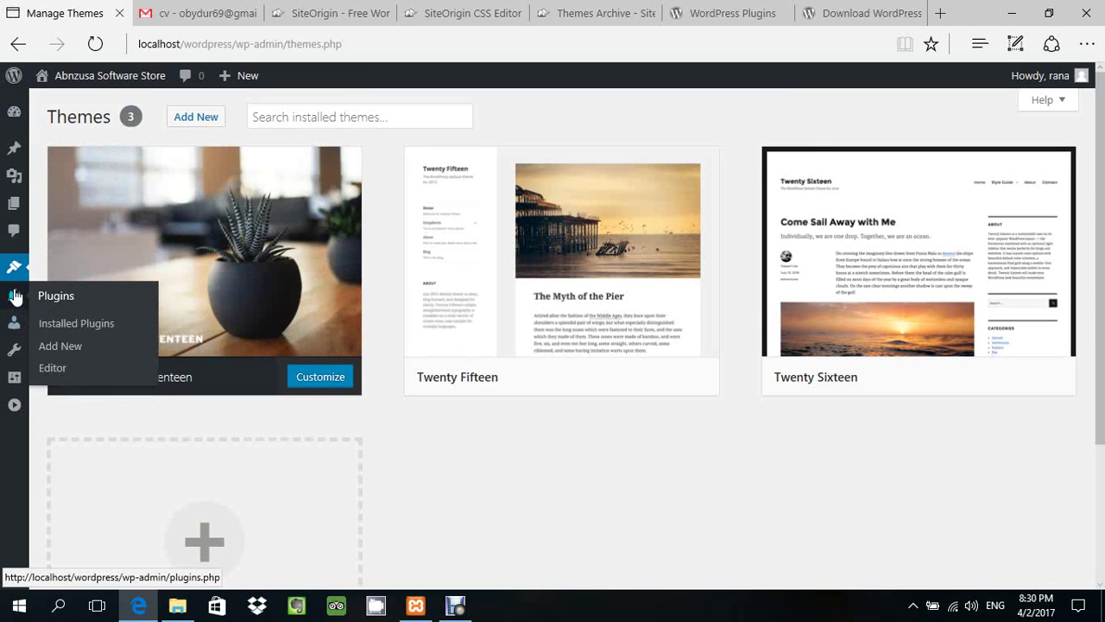
left_click(77, 326)
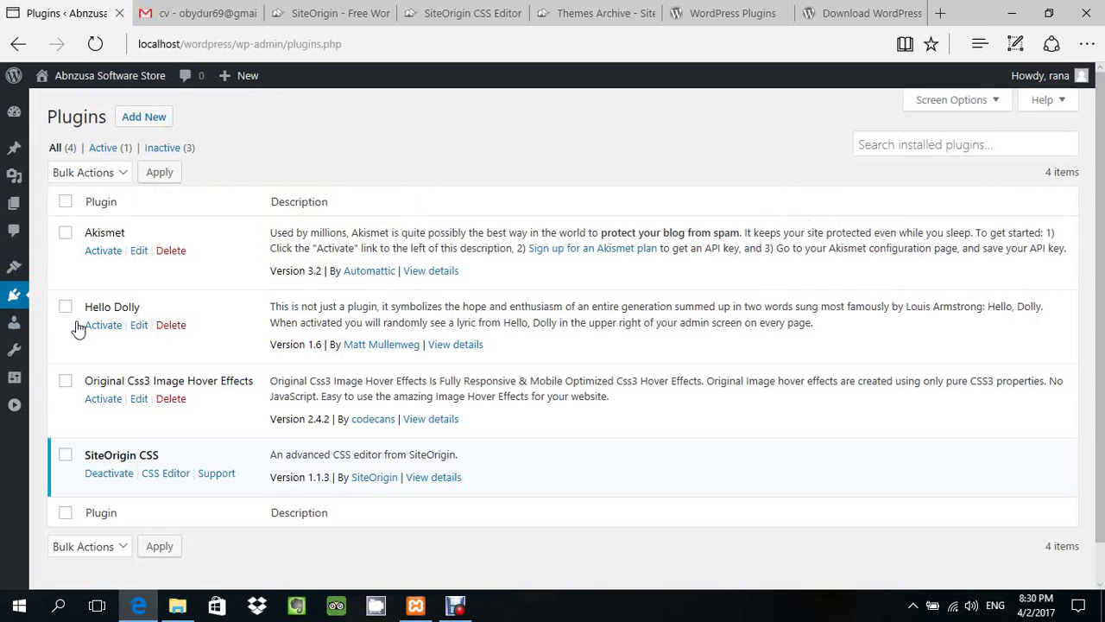
left_click(889, 146)
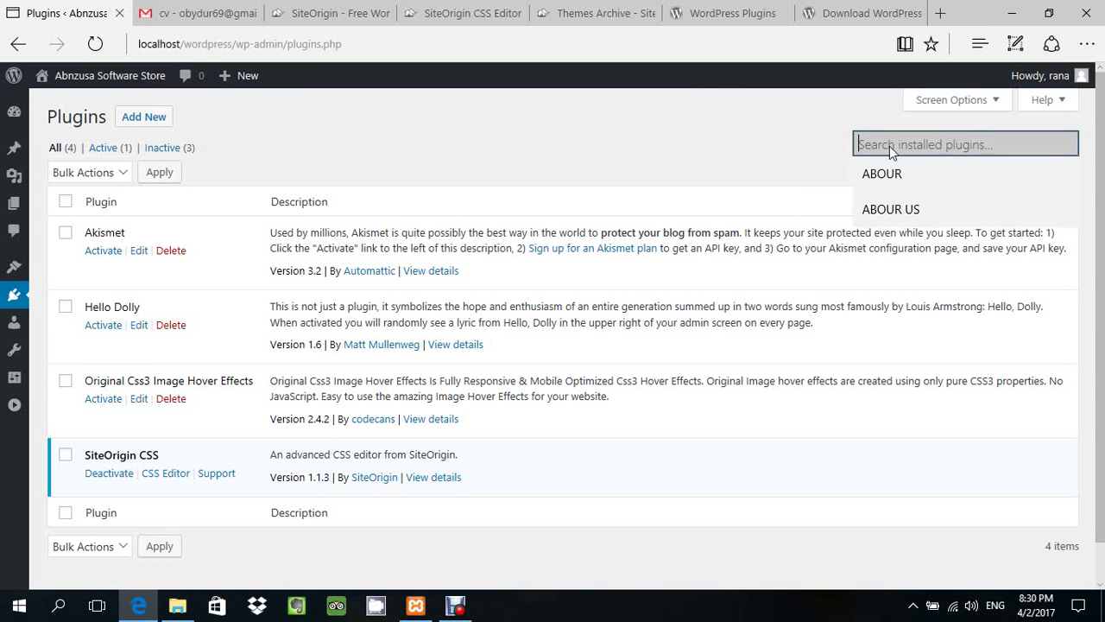
type("s")
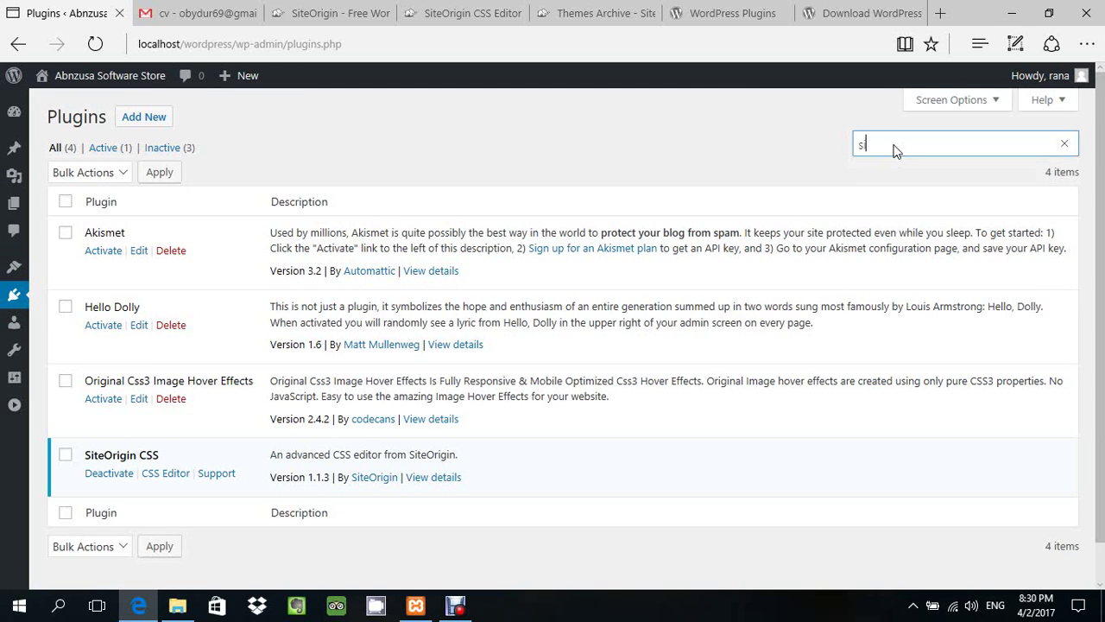
type("ite or")
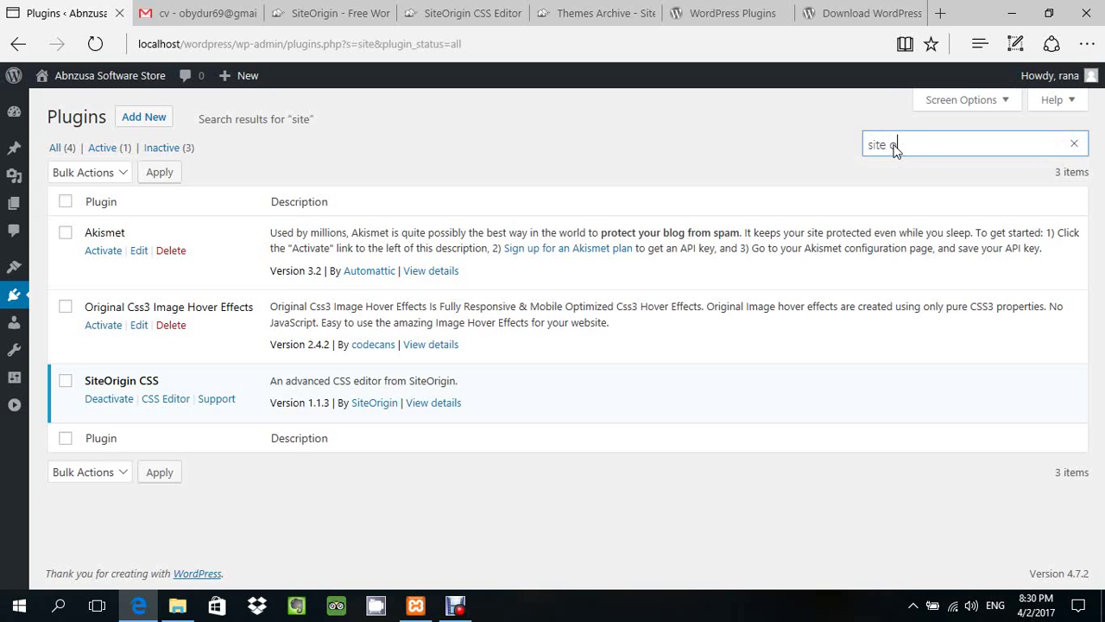
type("gin css")
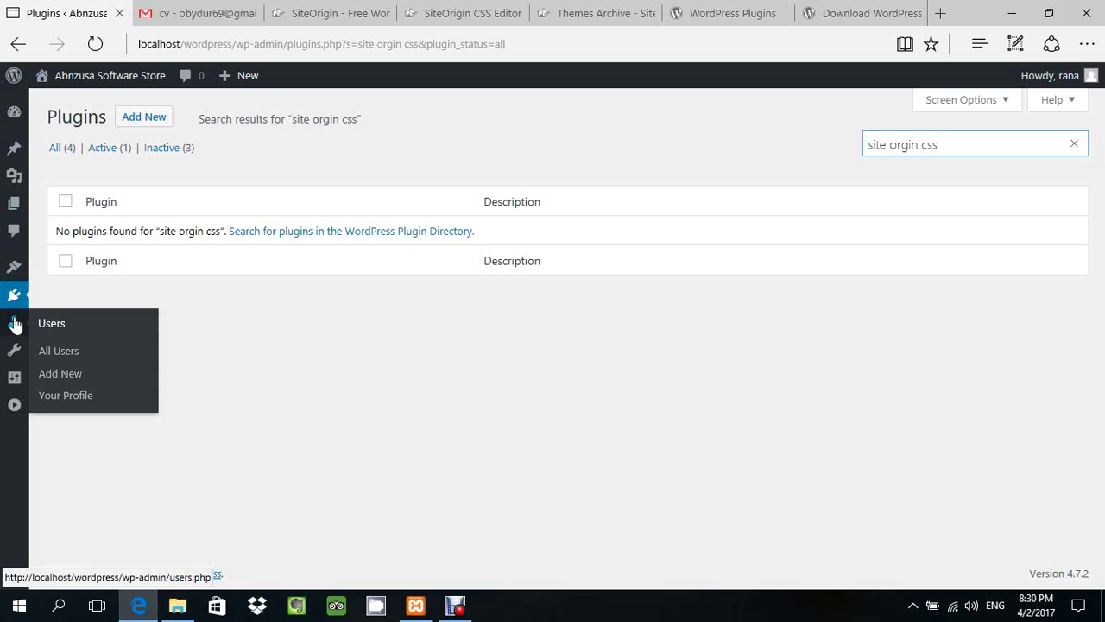
Step: Search Add New plugins for 'site orgin', then open the Upload Plugin .zip form
mouse_move(19, 296)
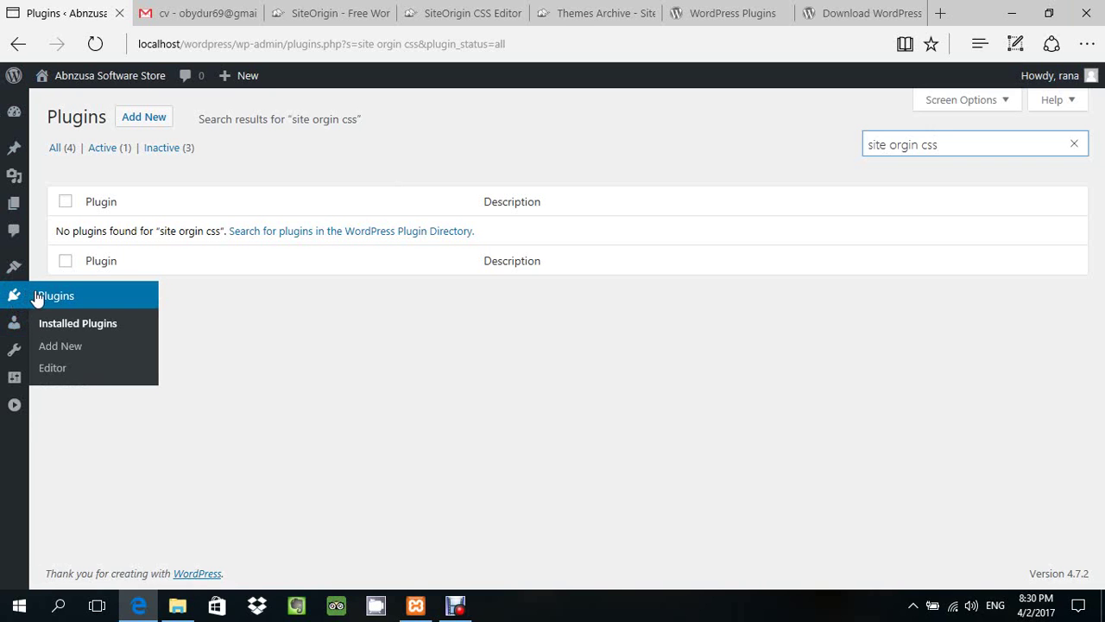
left_click(57, 348)
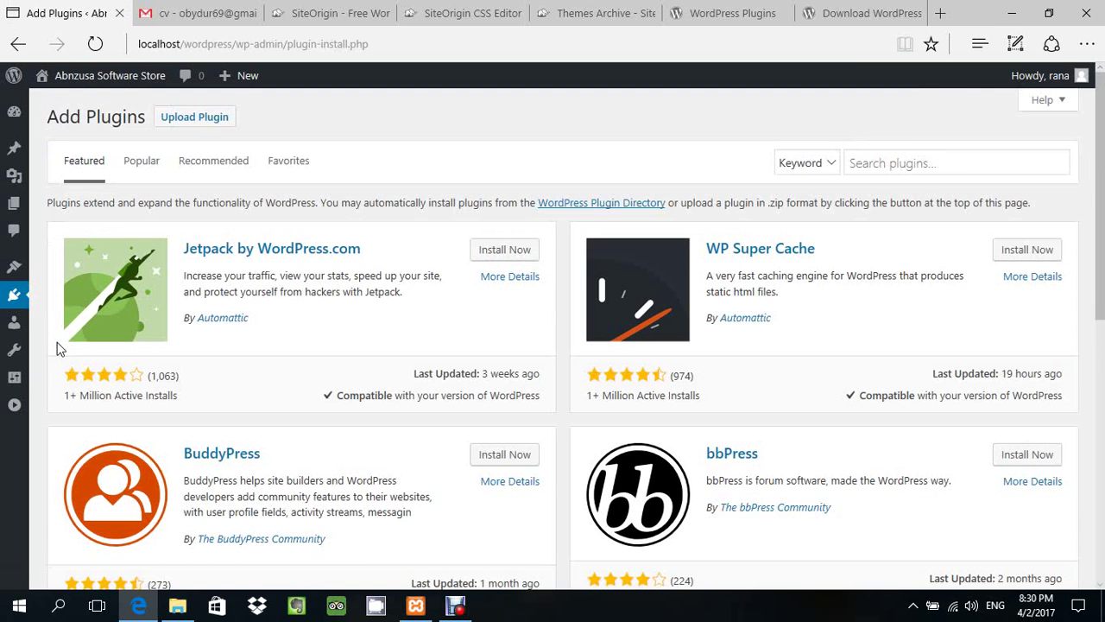
left_click(880, 156)
type("s")
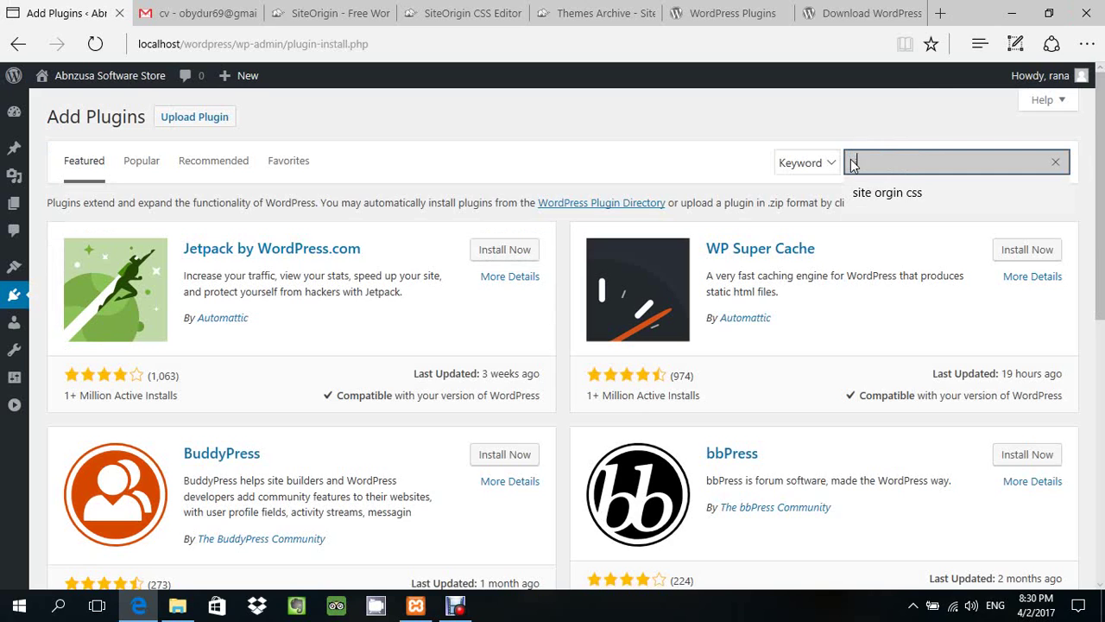
type("ite orgin css")
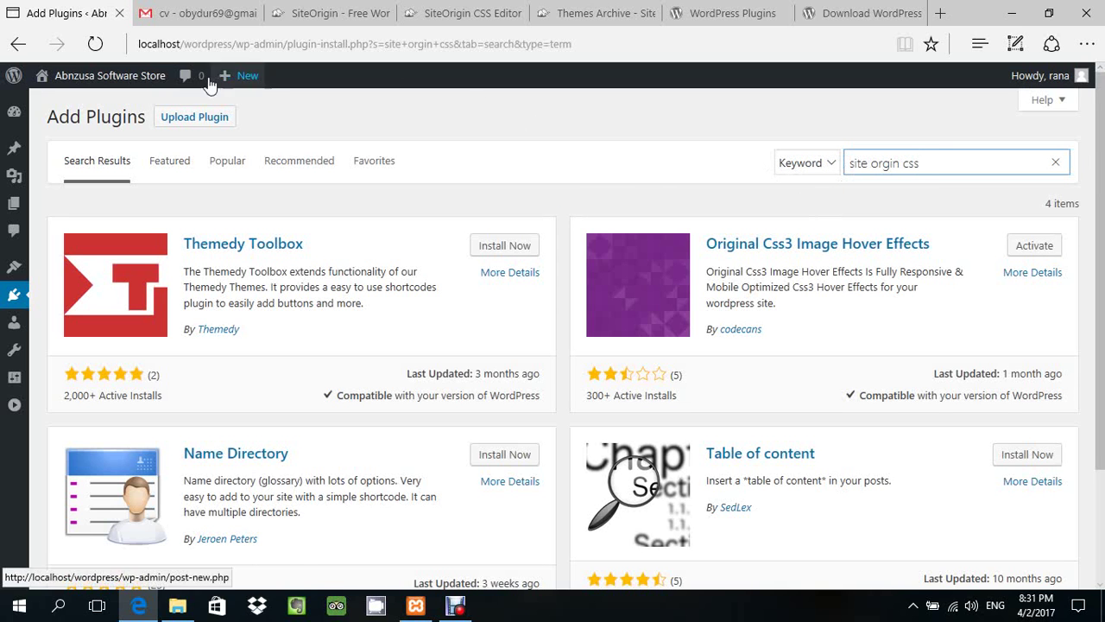
left_click(205, 121)
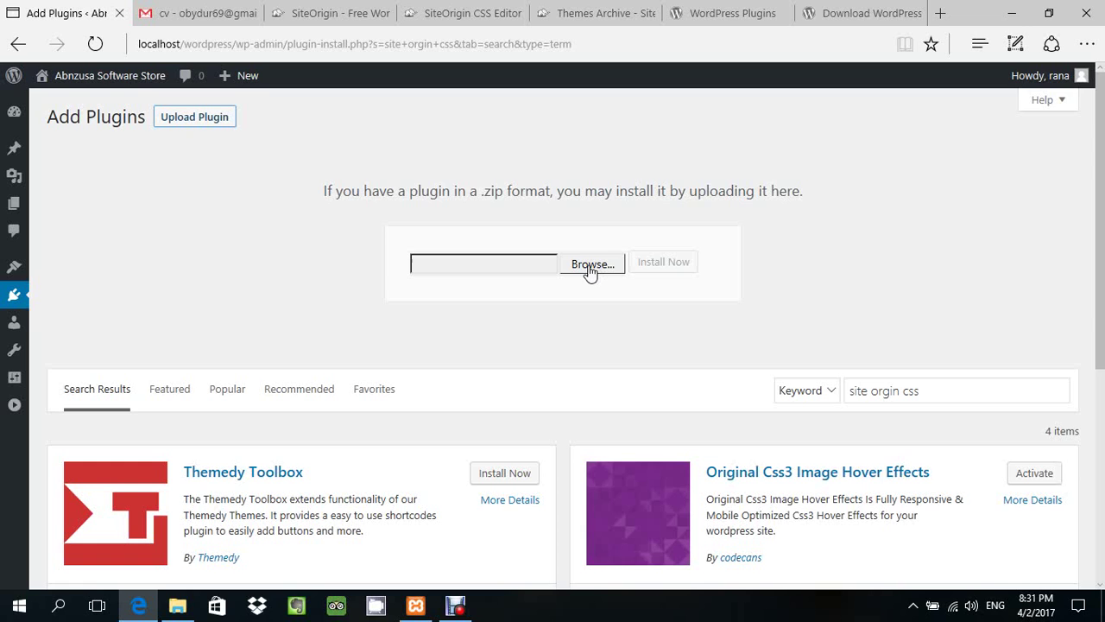
Step: Browse to Downloads and pick so-css.zip as the plugin upload file
left_click(589, 268)
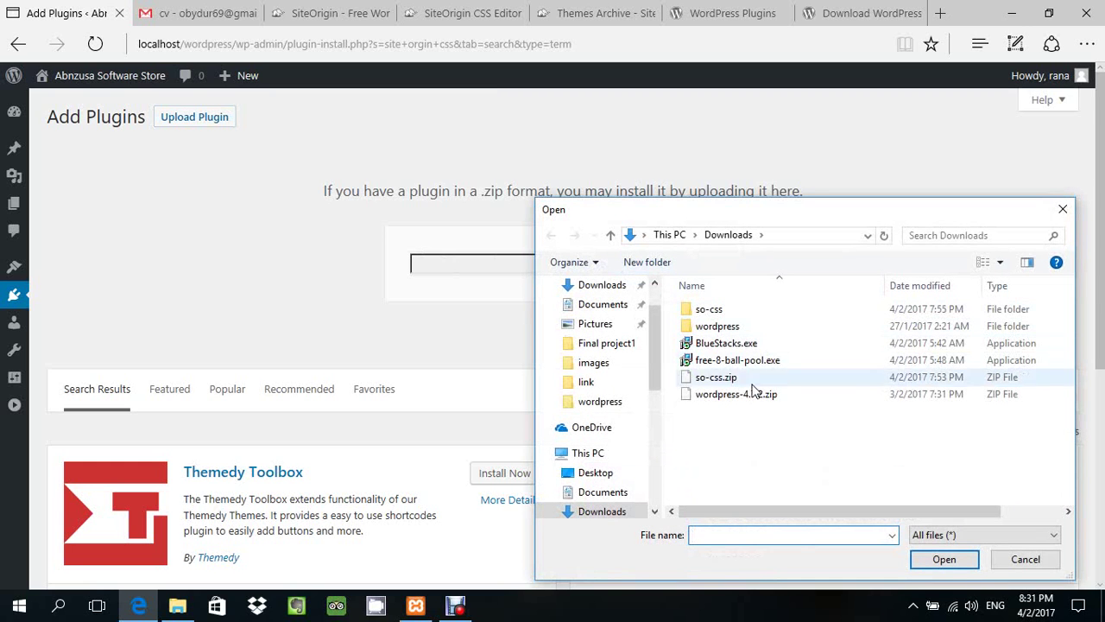
left_click(716, 377)
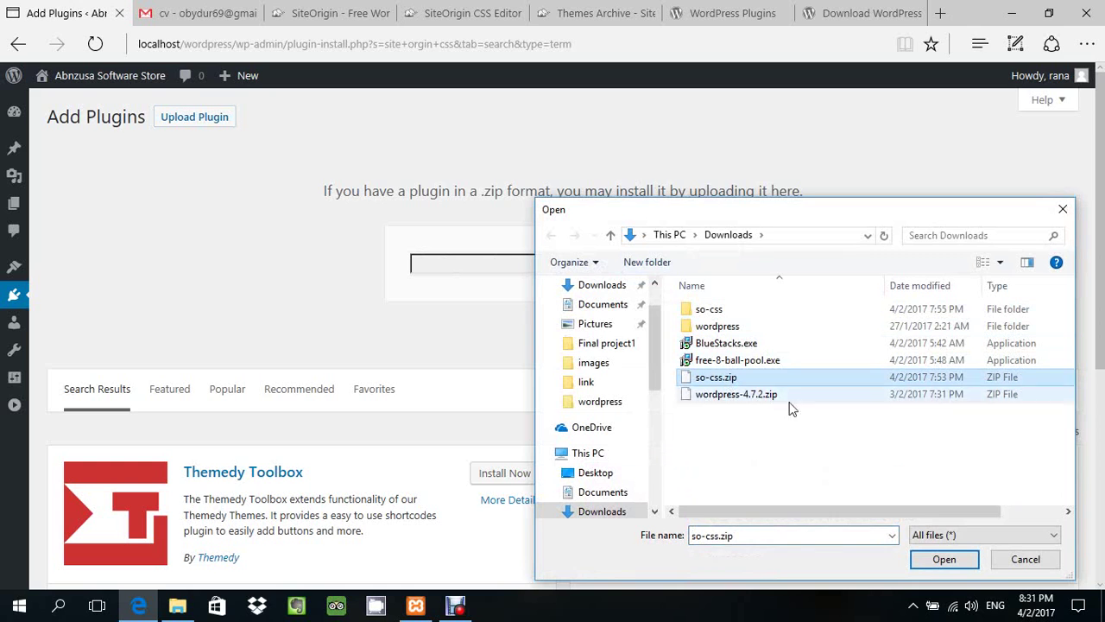
left_click(944, 559)
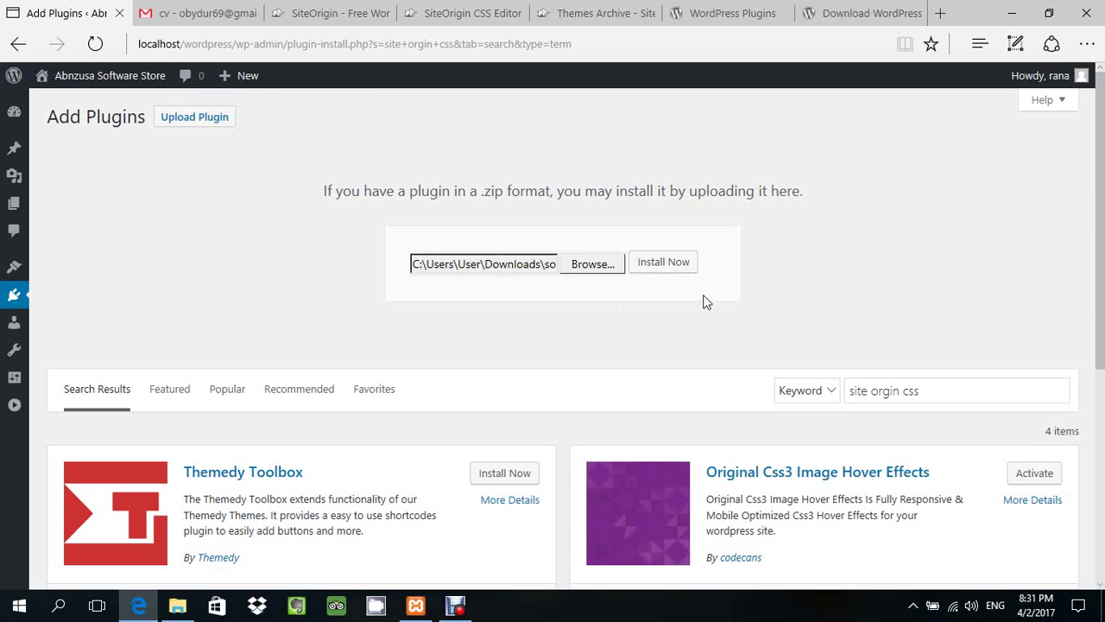
scroll(623, 327, "down", 1)
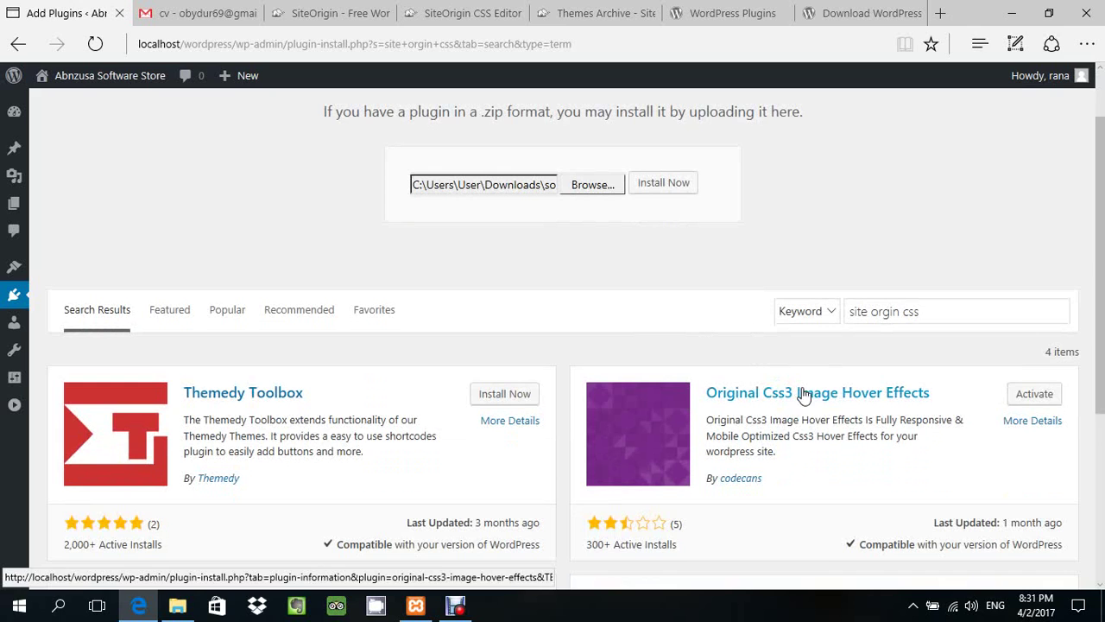
Step: Activate Original Css3 Image Hover Effects and confirm SiteOrigin CSS 1.1.3 shows active in Plugins
left_click(1034, 395)
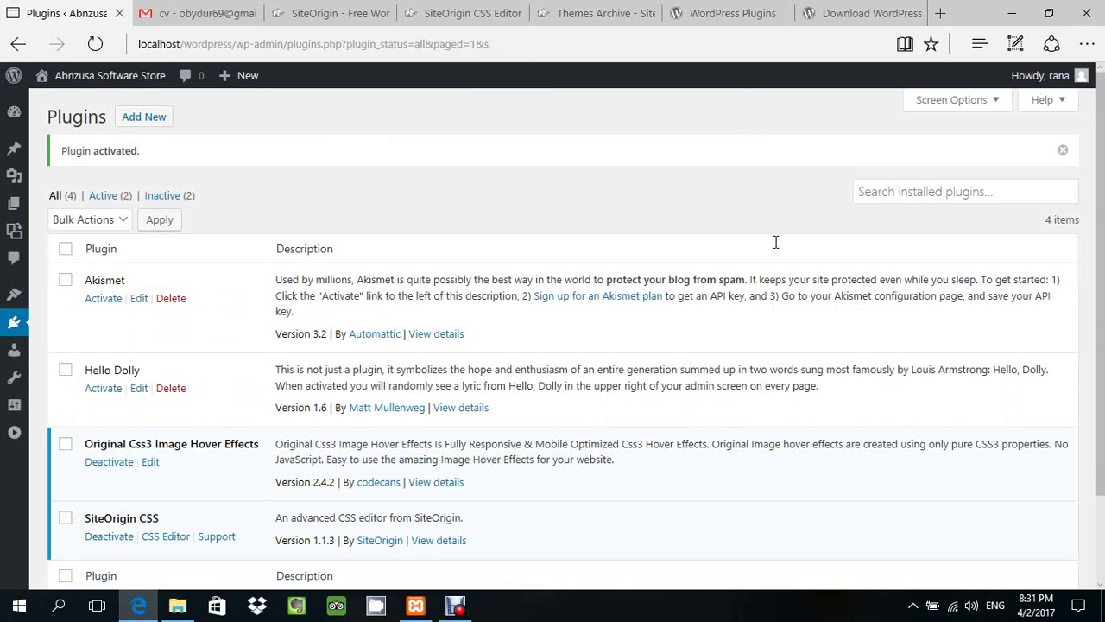
scroll(107, 339, "down", 3)
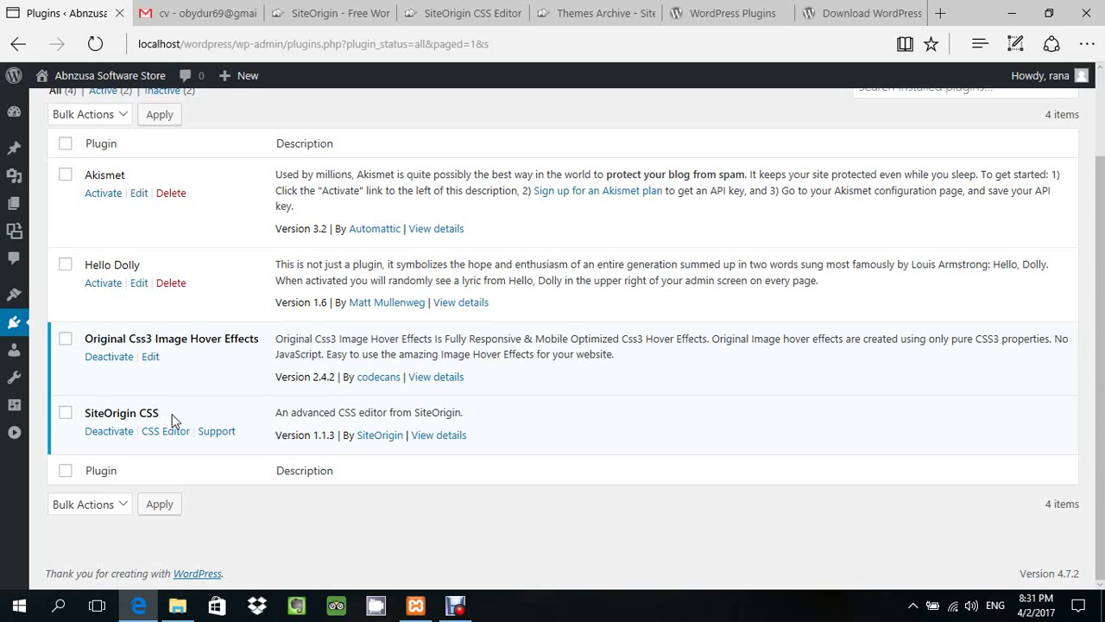
mouse_move(22, 325)
left_click(456, 606)
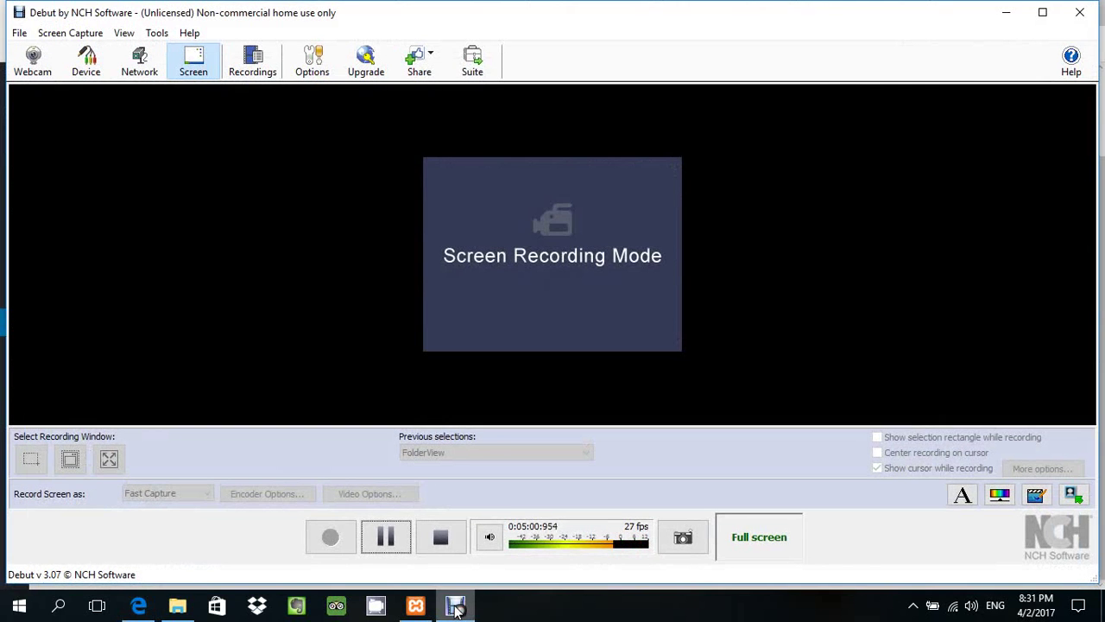